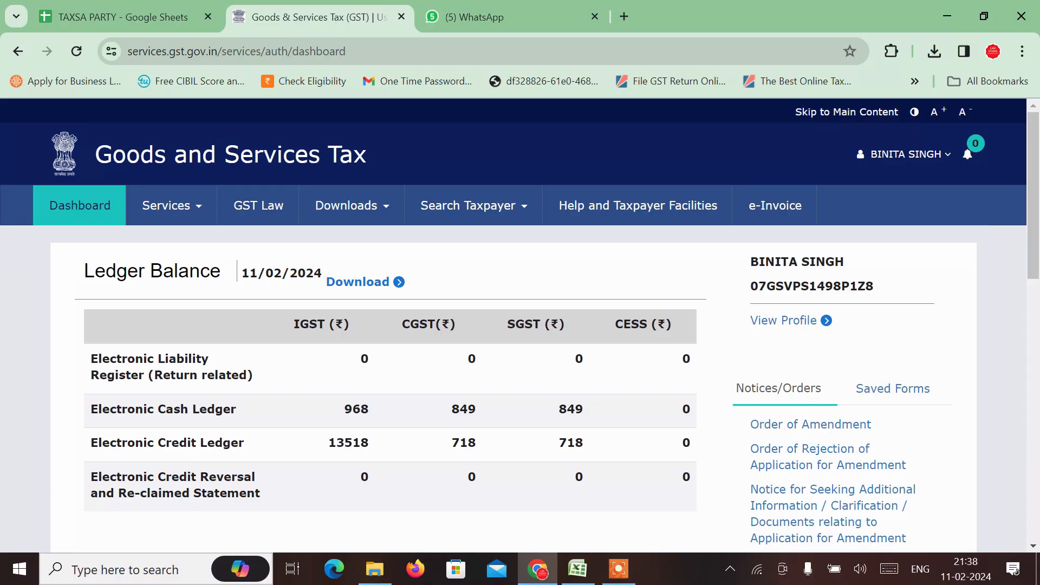
- Open the GSTR-1 for online preparation for January, Quarter 4 (Jan - Mar) of financial year 2023-24
scroll(520, 325, "down", 2)
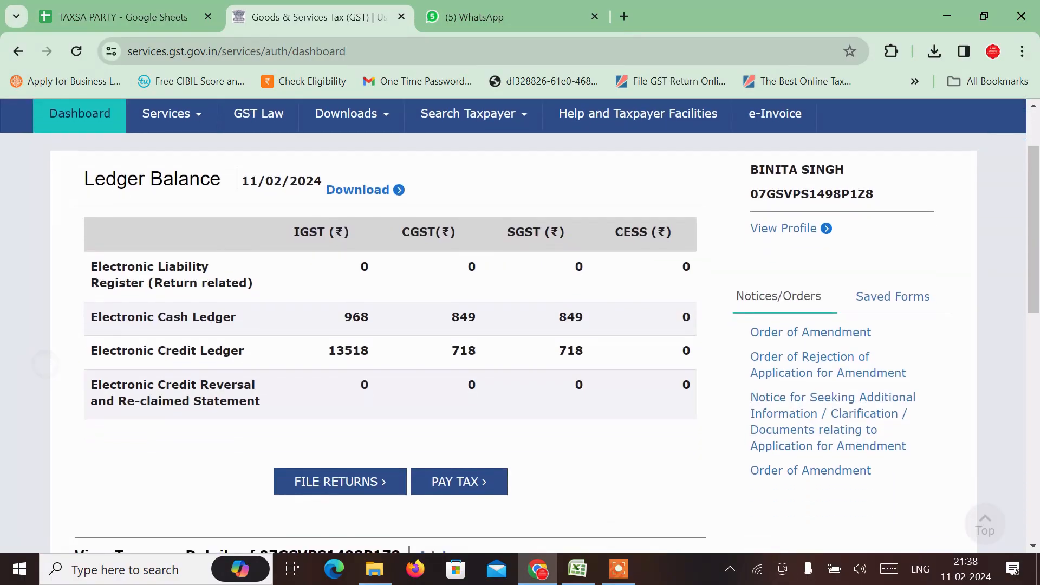
left_click(339, 481)
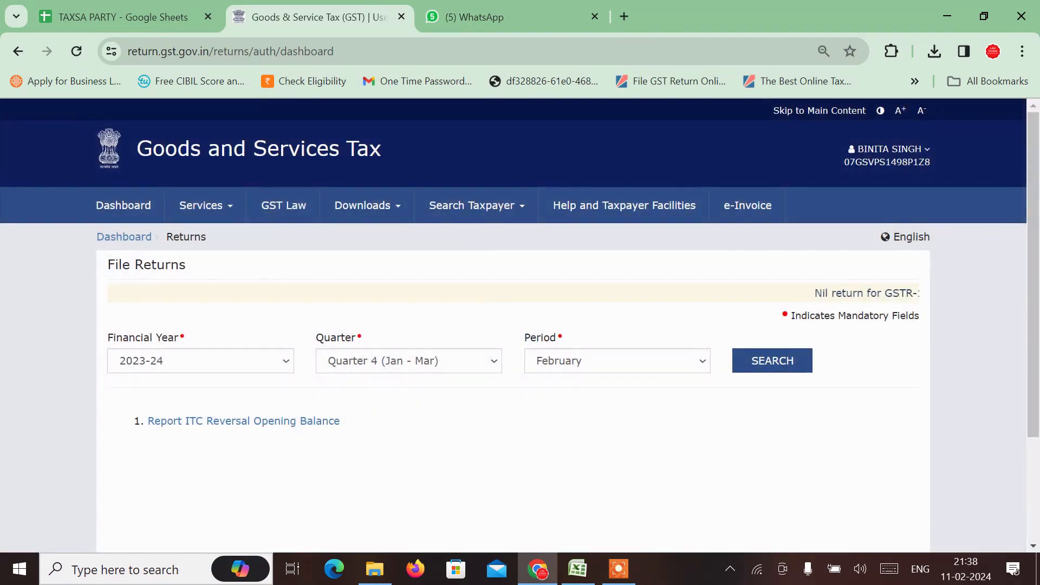
left_click(409, 361)
left_click(409, 466)
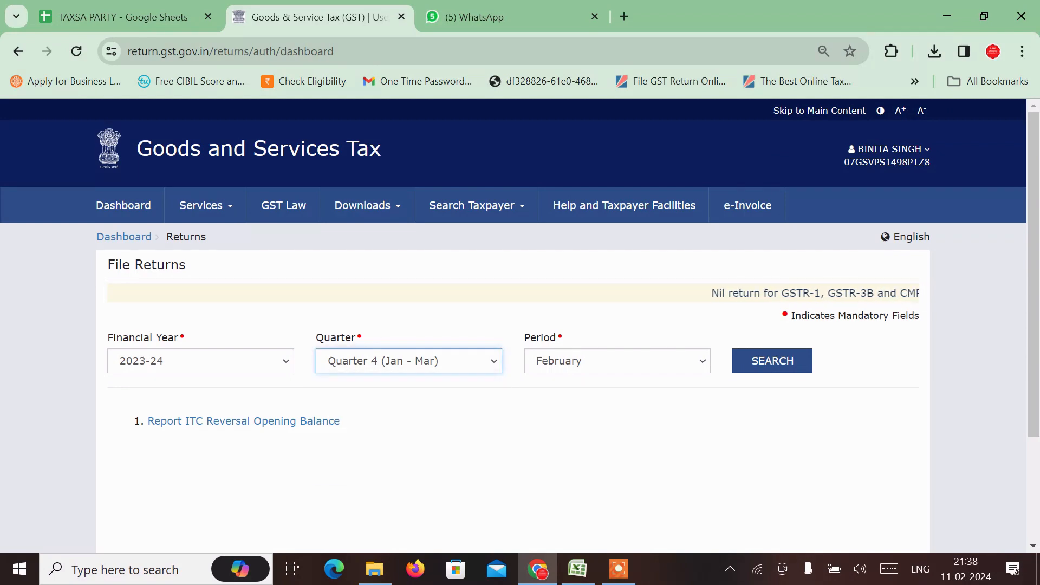
left_click(618, 361)
left_click(557, 388)
left_click(773, 360)
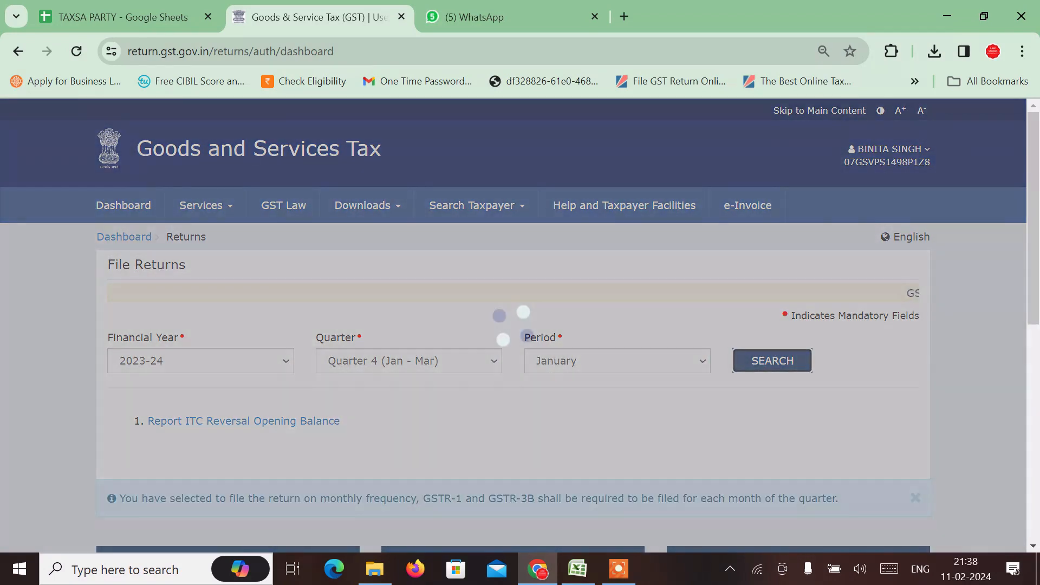
scroll(772, 361, "down", 4)
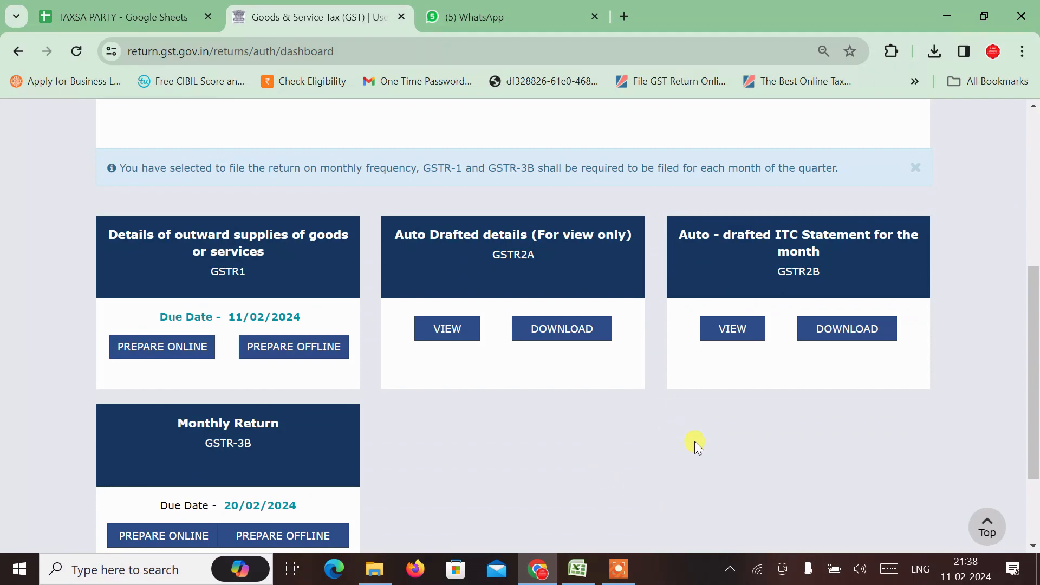
left_click(162, 354)
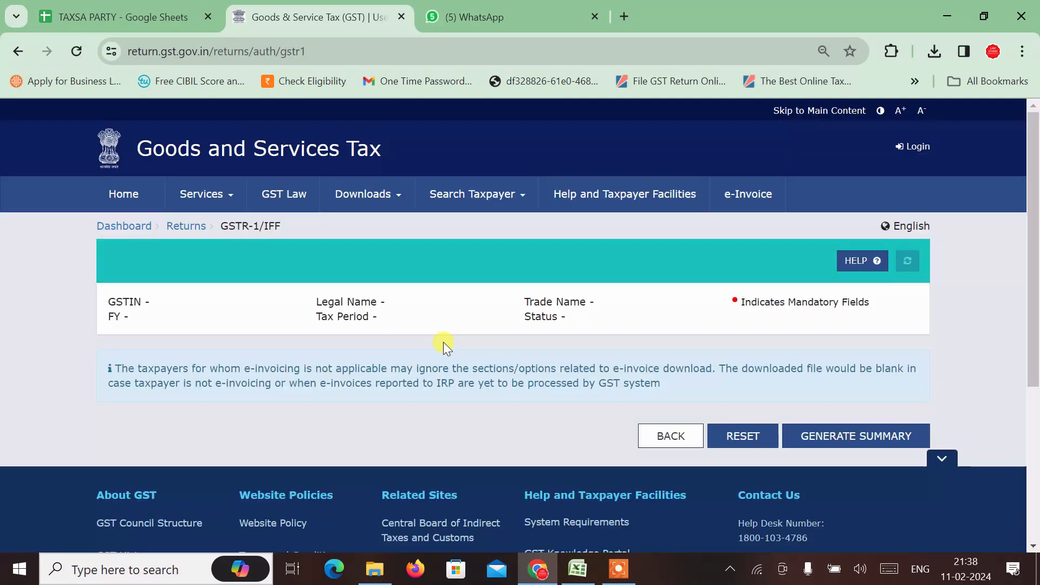
- Start a new record under Liable to collect tax u/s 52 (TCS) in table 14, Supplies made through ECO
scroll(444, 343, "down", 5)
scroll(514, 325, "down", 3)
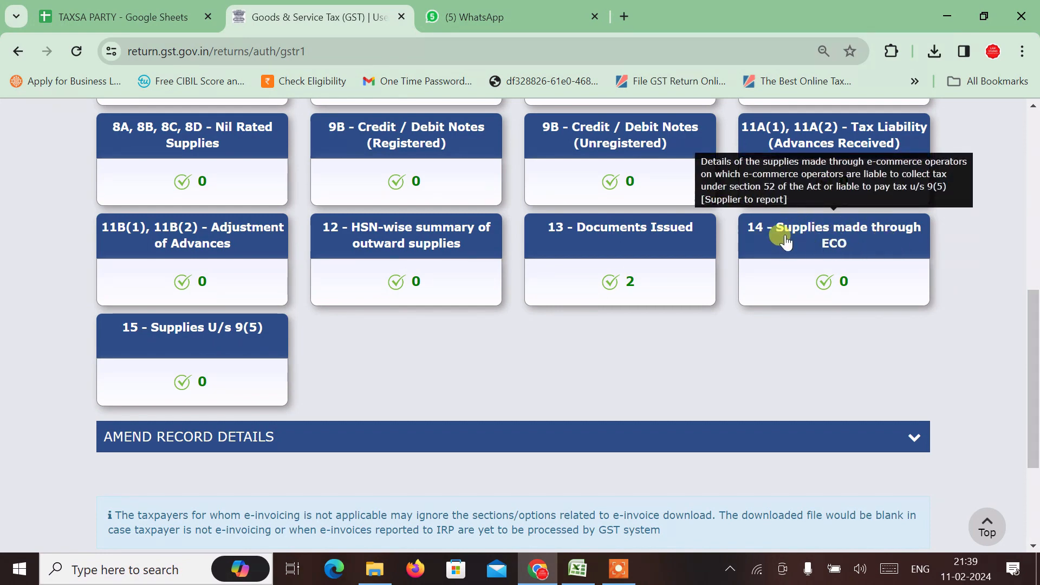
left_click(824, 243)
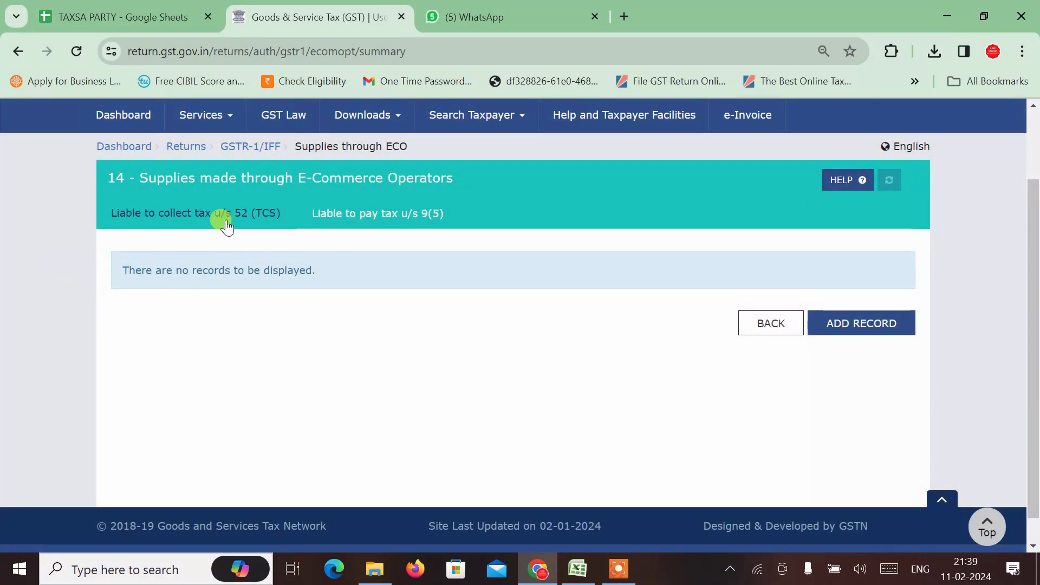
left_click(259, 219)
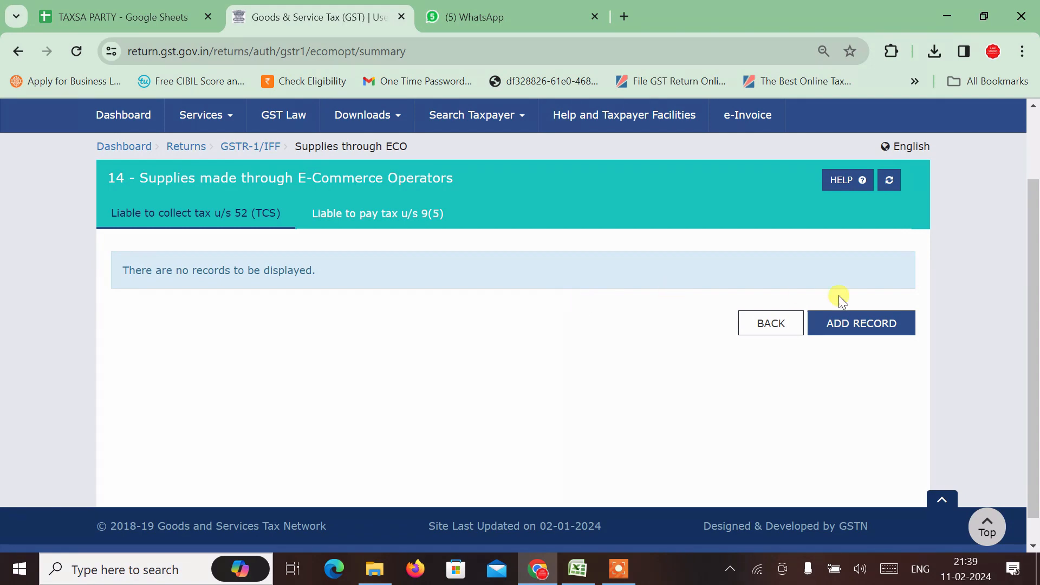
left_click(860, 323)
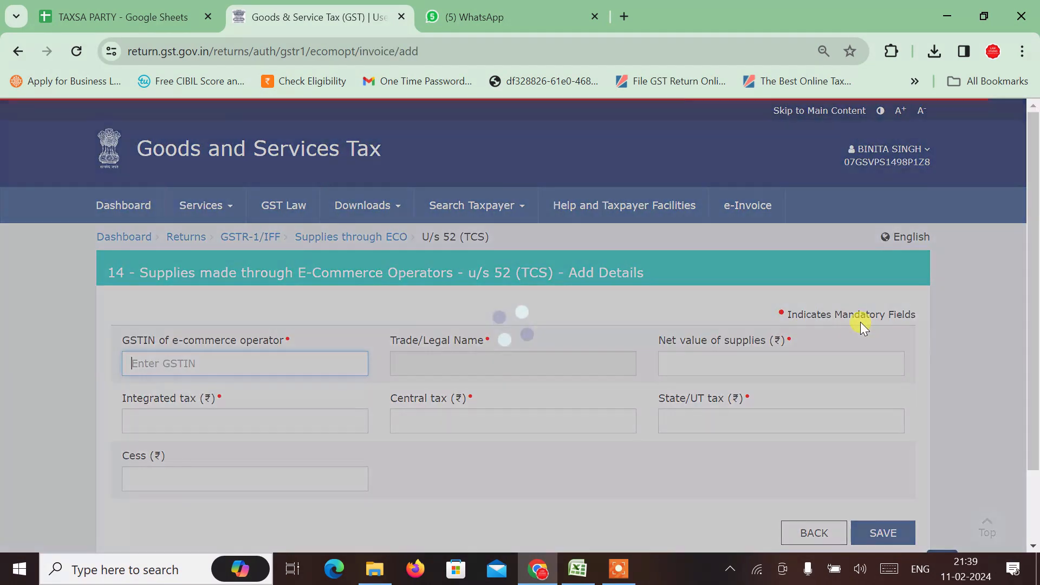
- Review the operator GSTIN, net value of supplies and tax fields that the new TCS record requires
scroll(860, 322, "down", 2)
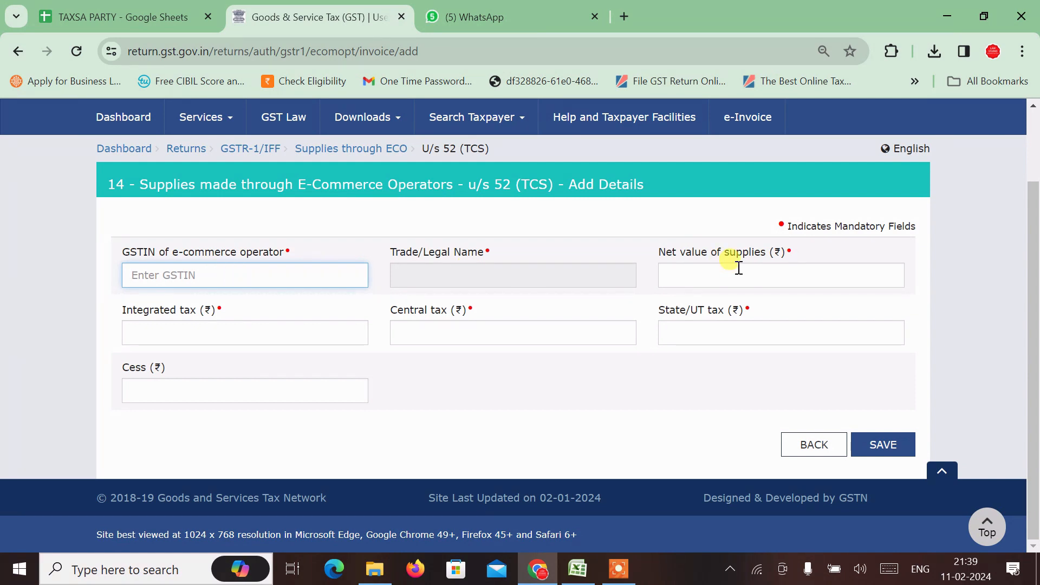
left_click(716, 271)
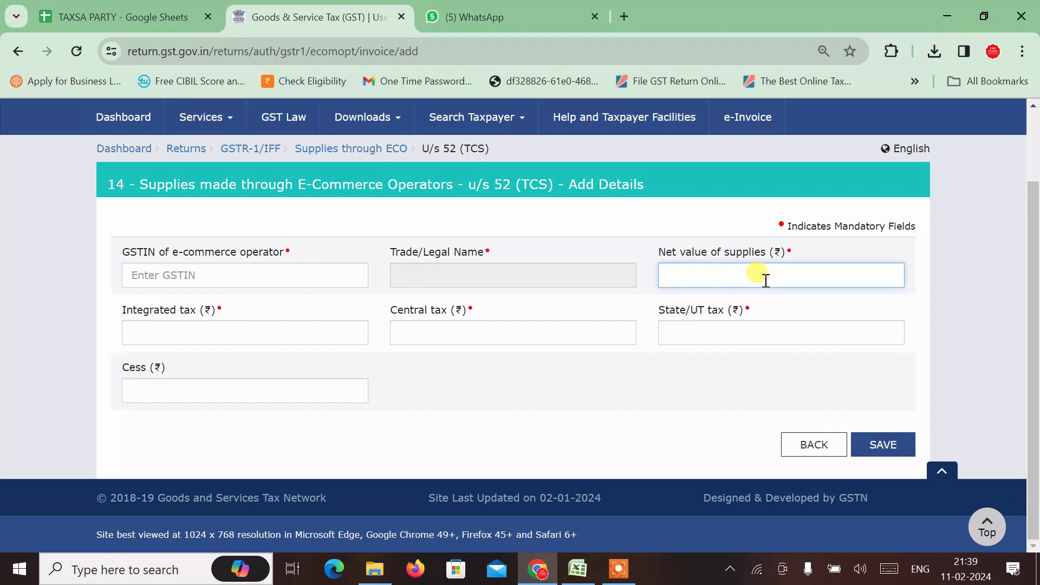
left_click(322, 332)
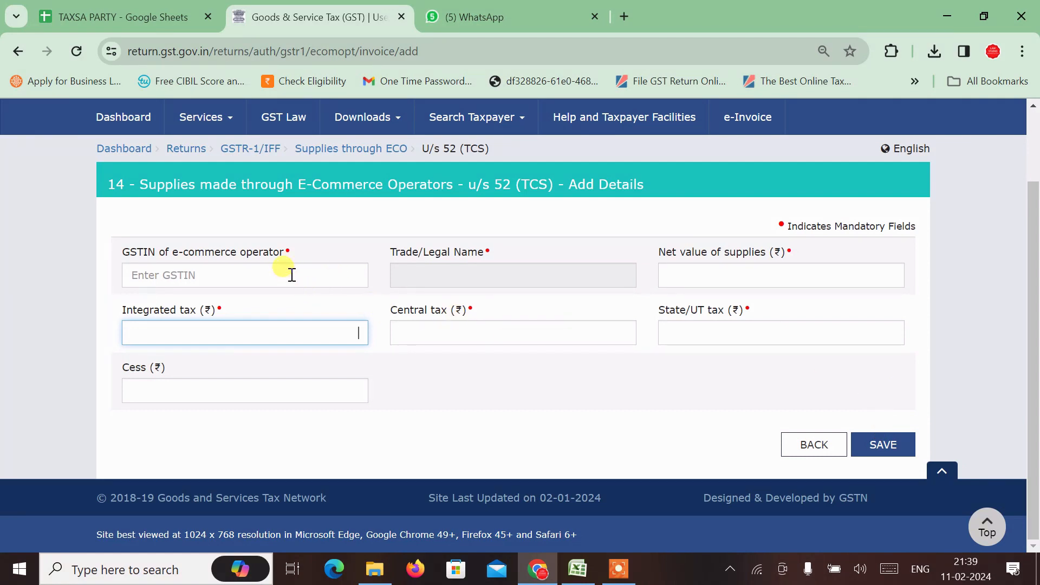
left_click(267, 286)
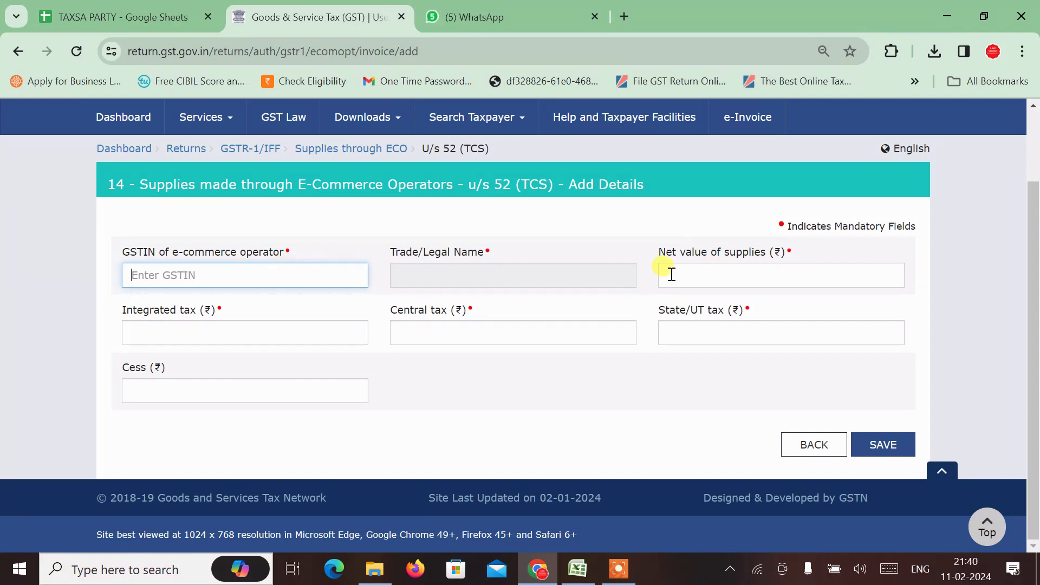
key("Tab")
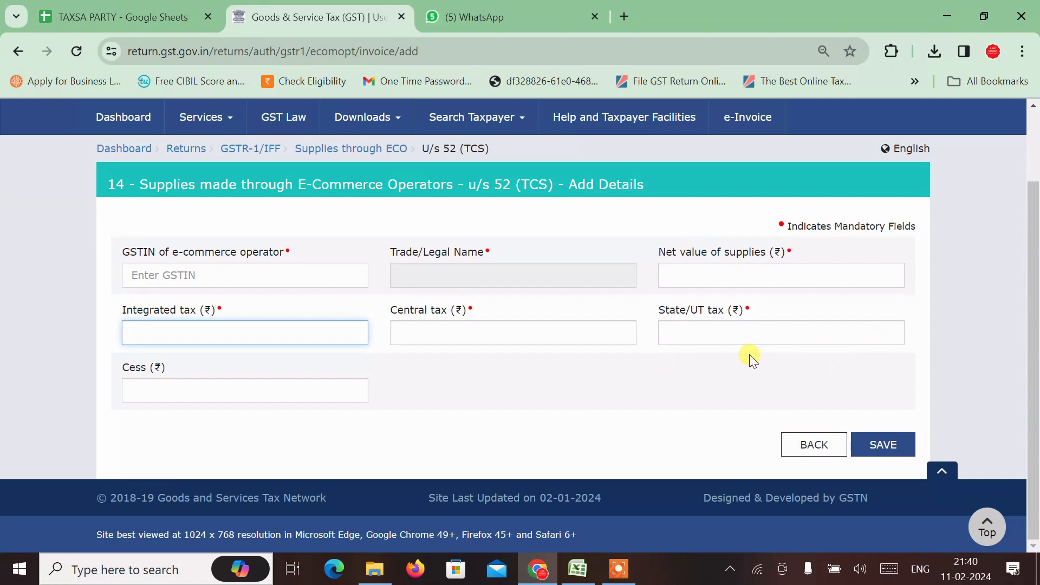
- Open the TDS and TCS credit received service and search for January of financial year 2023-24
scroll(750, 355, "up", 2)
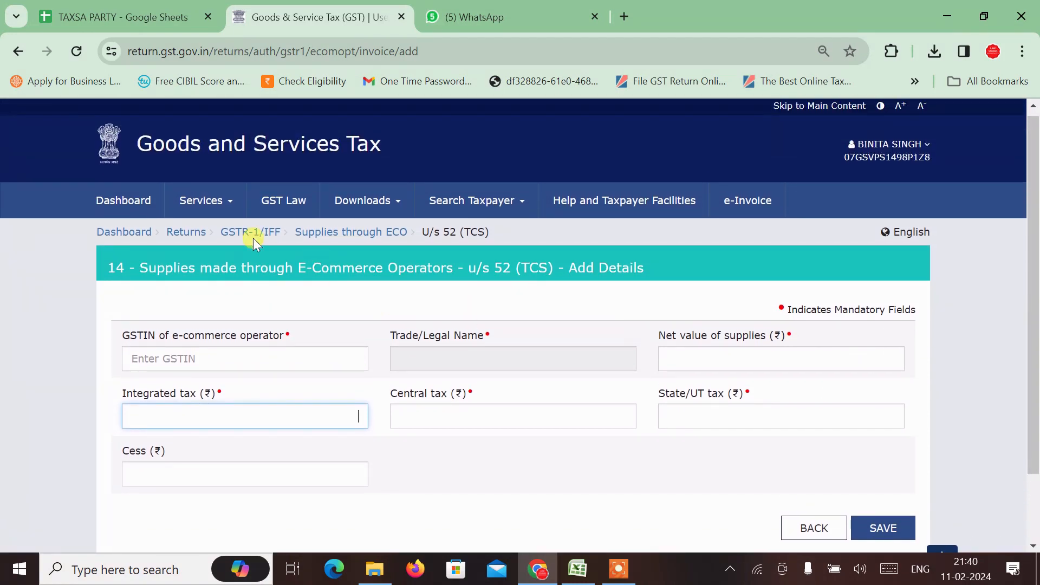
left_click(219, 203)
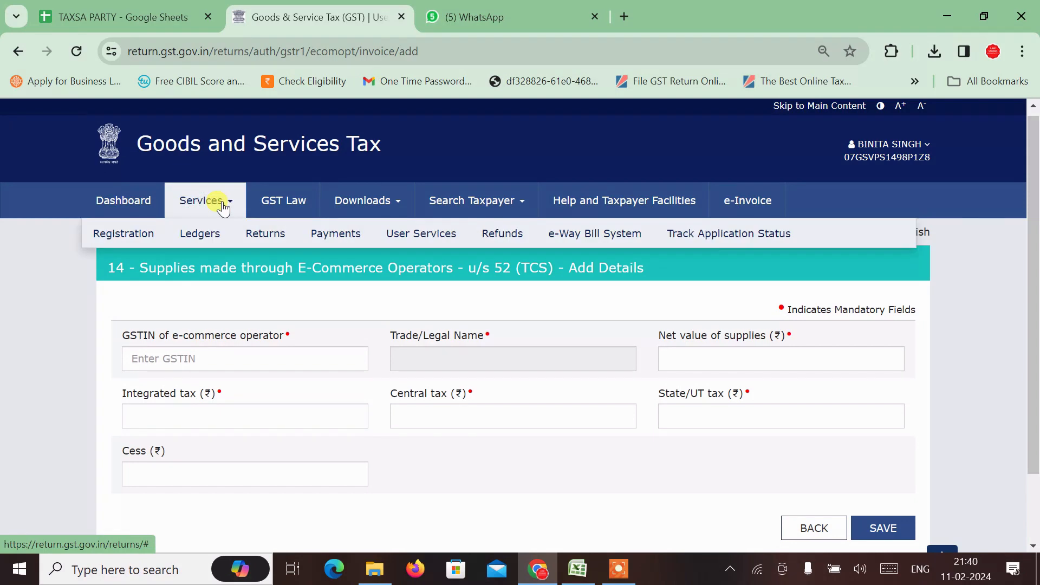
mouse_move(269, 238)
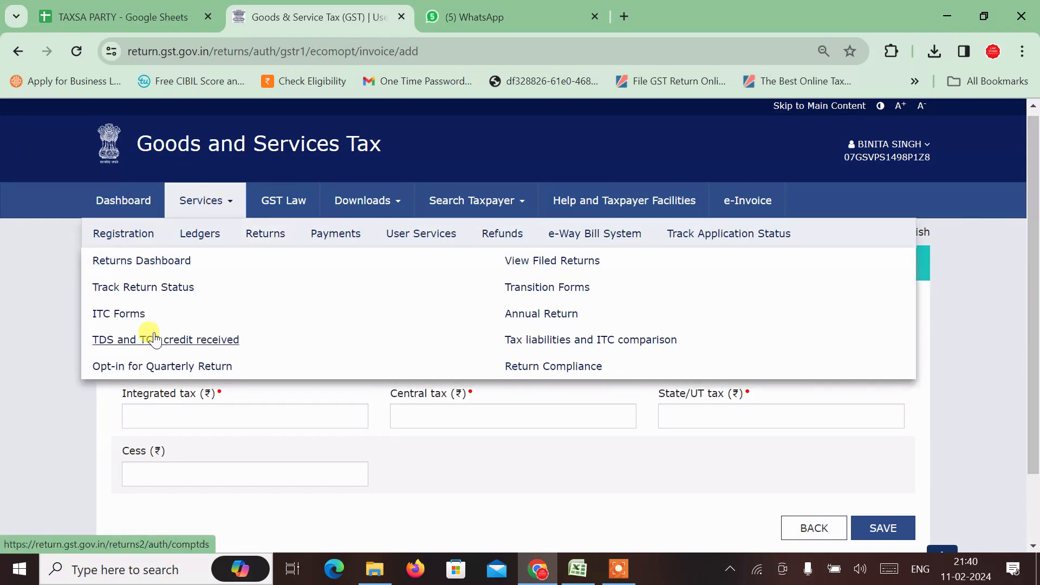
left_click(176, 337)
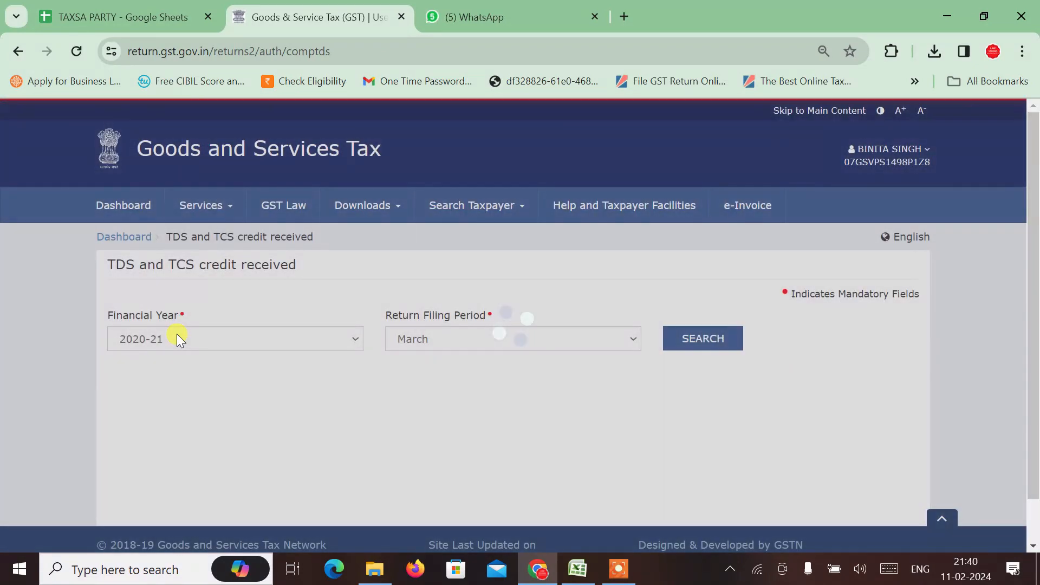
scroll(176, 334, "down", 1)
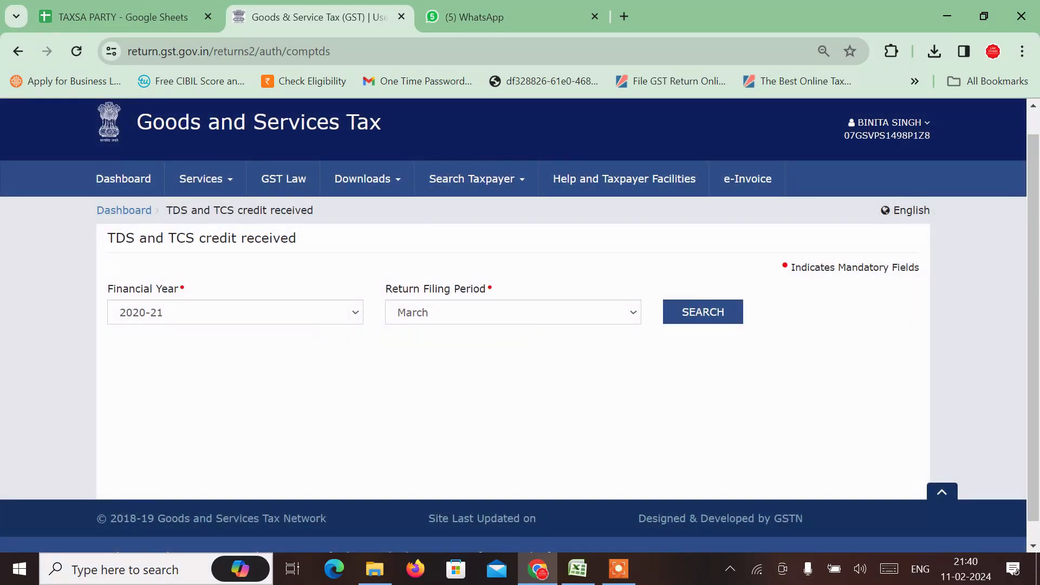
left_click(342, 321)
left_click(256, 417)
left_click(513, 312)
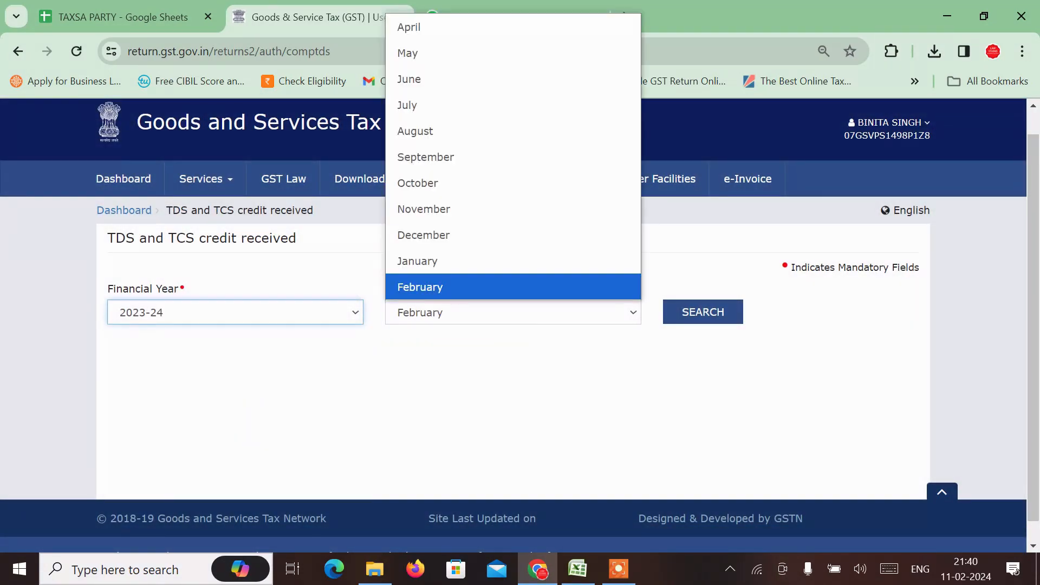
left_click(509, 264)
left_click(703, 312)
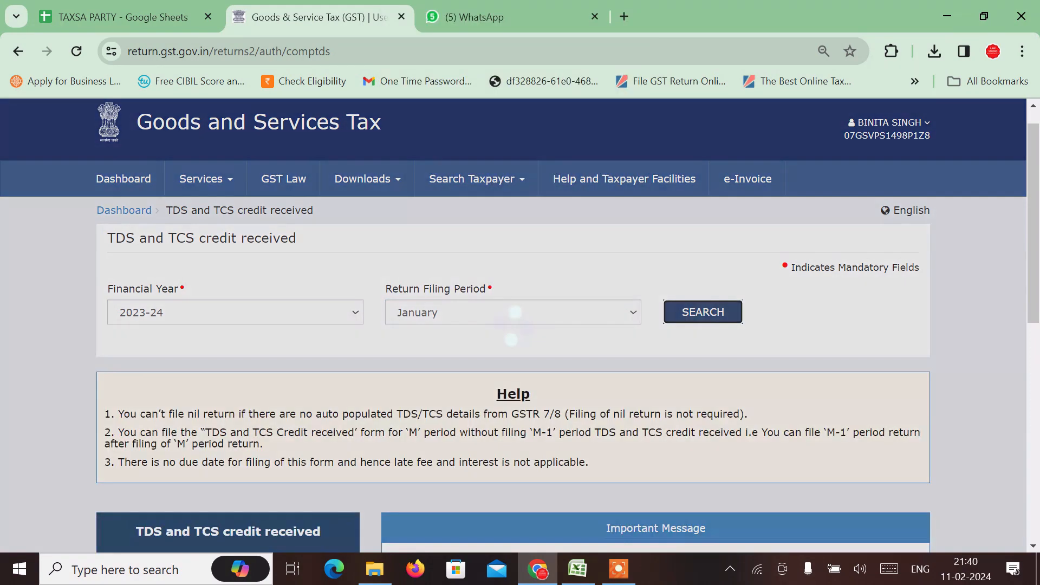
- View the TDS and TCS credit received form and open its TCS Credit received records
scroll(520, 325, "down", 7)
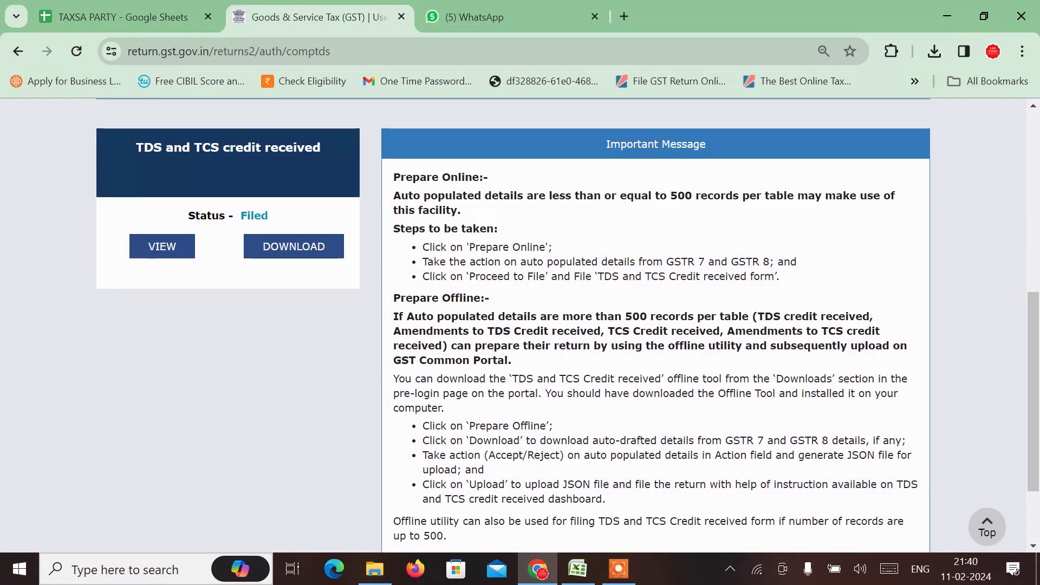
left_click(162, 246)
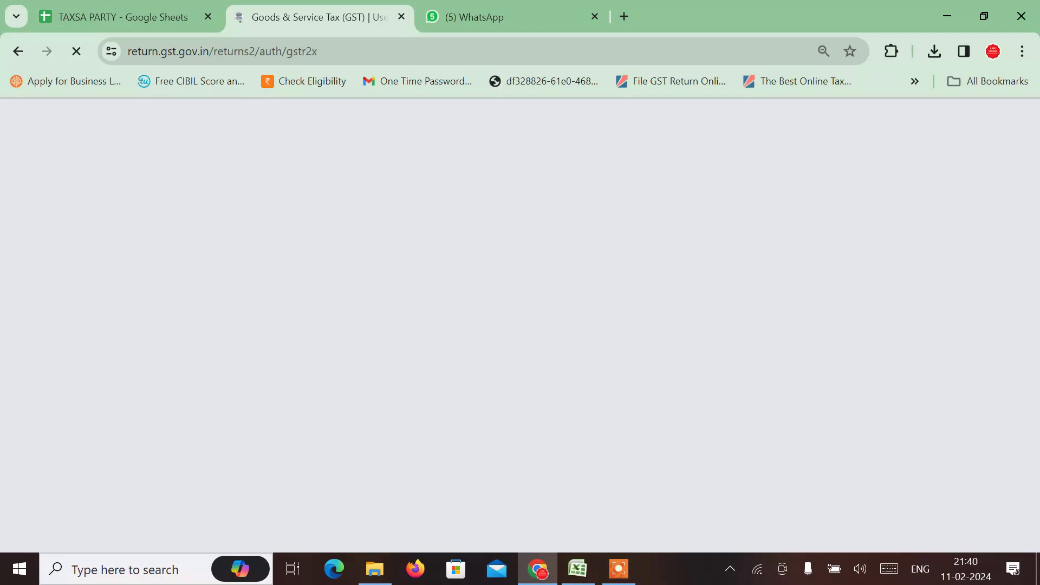
scroll(520, 325, "down", 12)
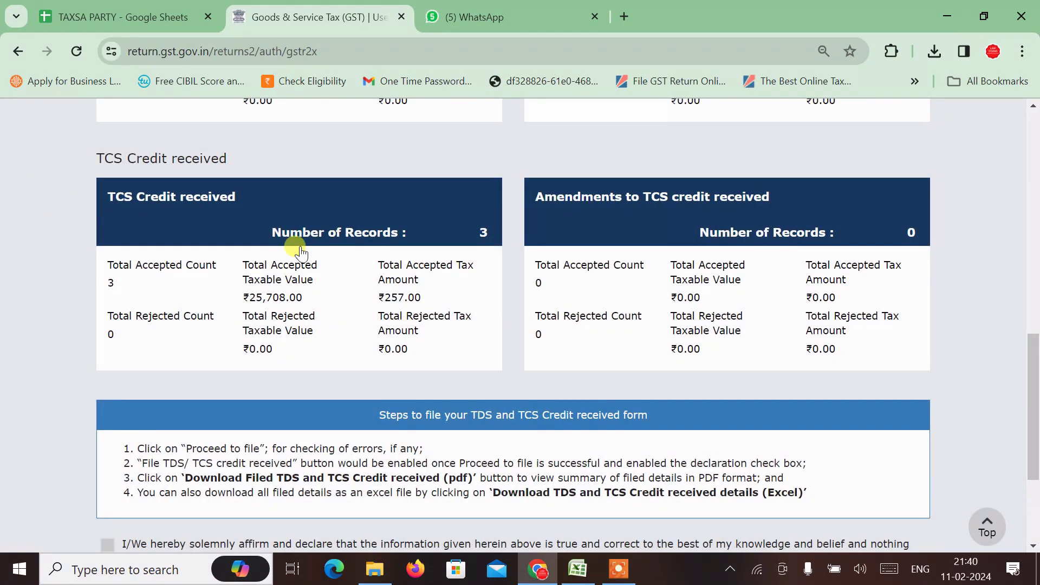
left_click(272, 230)
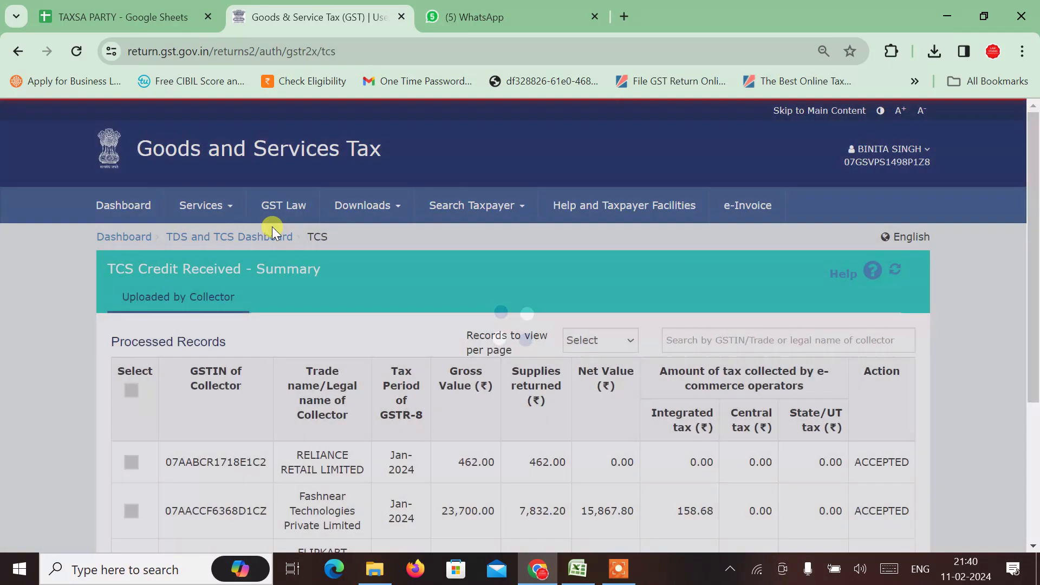
scroll(272, 227, "down", 2)
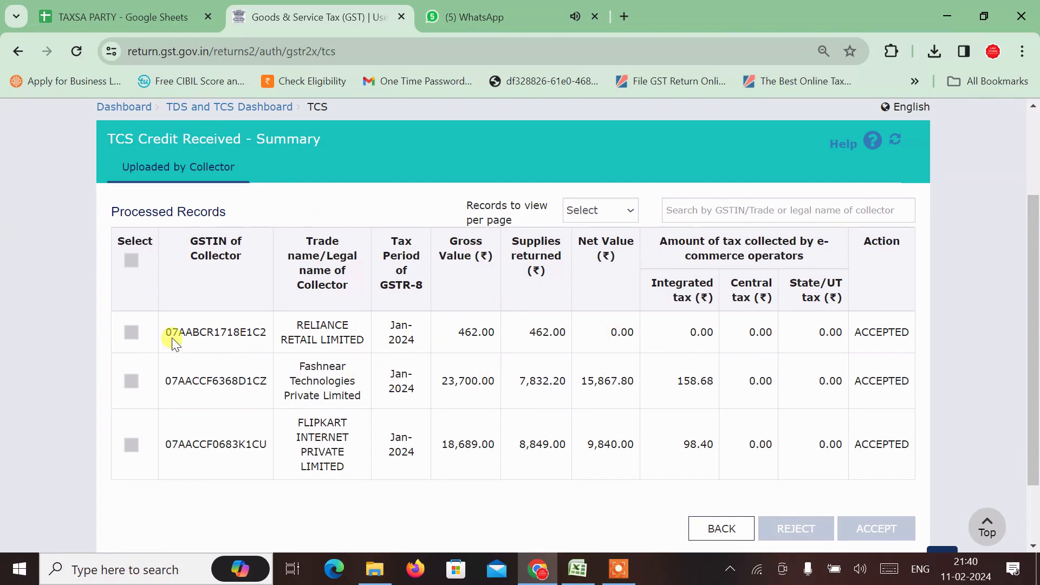
- Examine the collector GSTIN and net value for Reliance Retail, Fashnear Technologies and Flipkart Internet
double_click(203, 330)
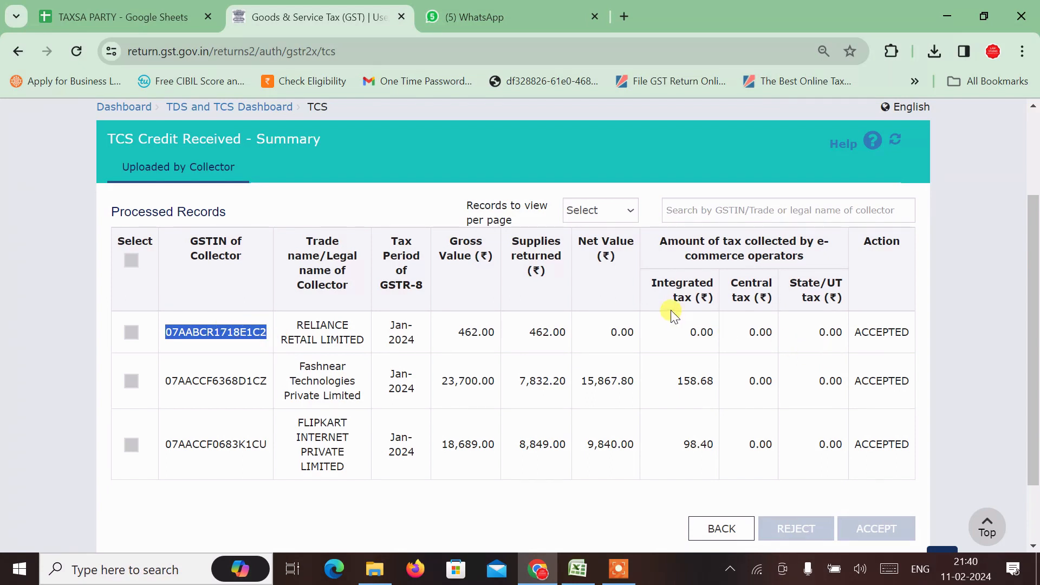
double_click(616, 332)
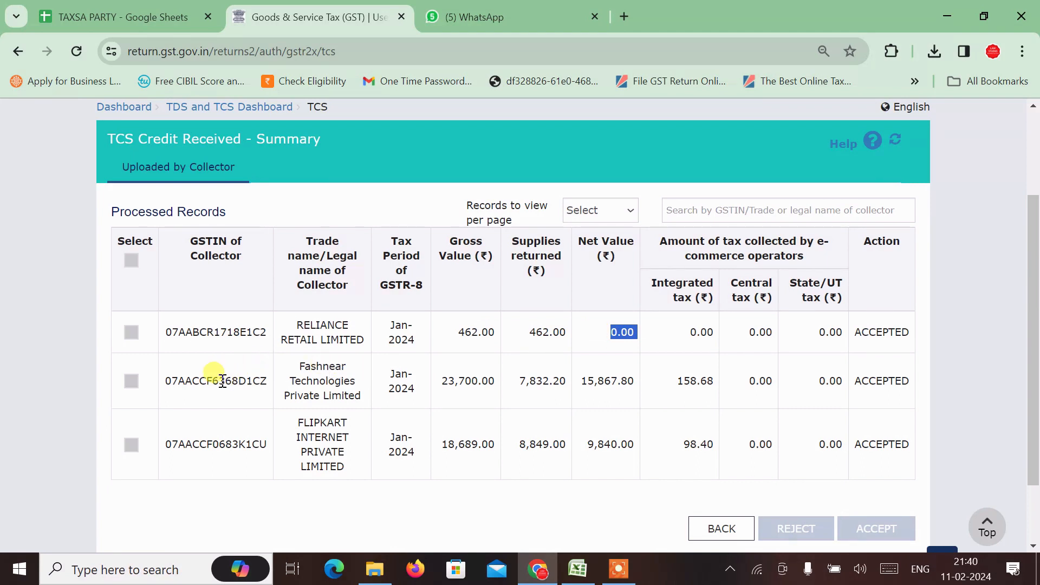
left_click(301, 369)
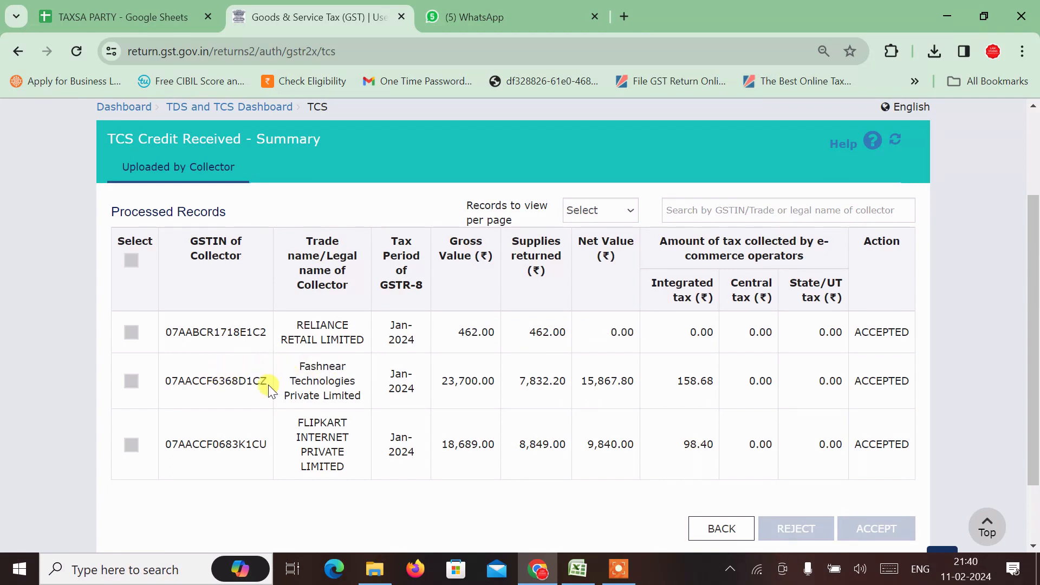
double_click(222, 375)
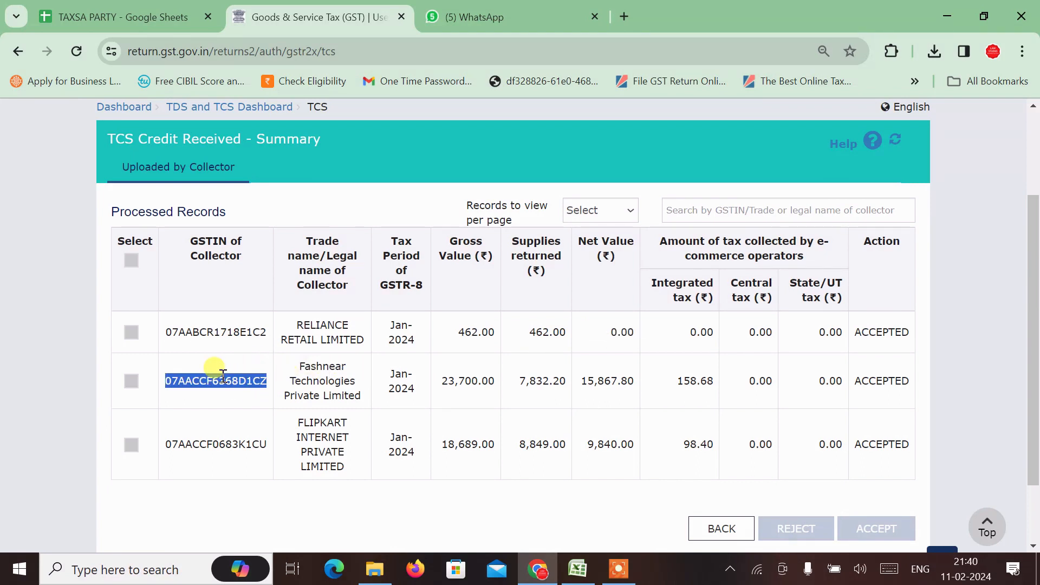
double_click(600, 381)
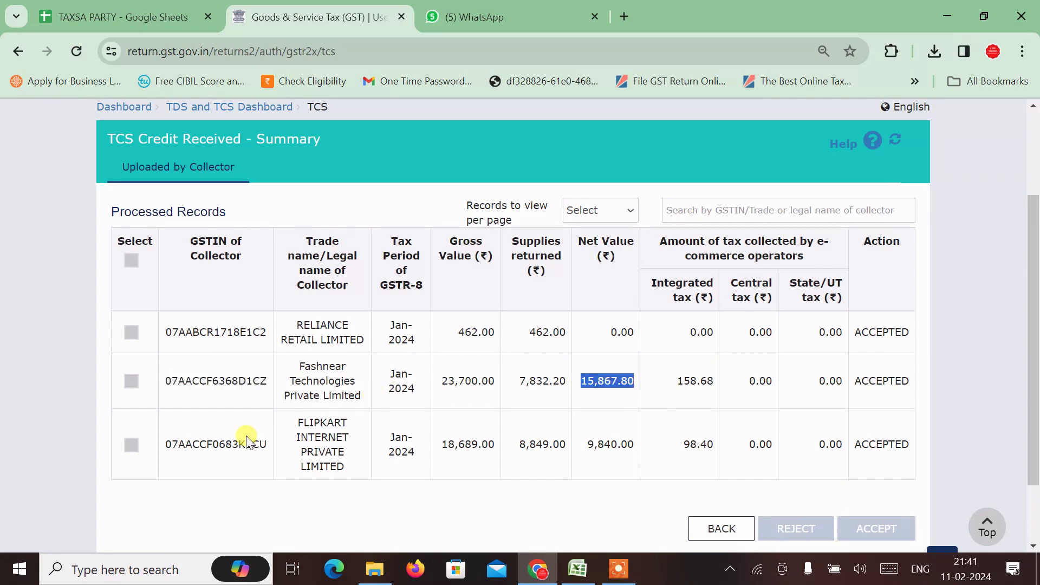
double_click(210, 438)
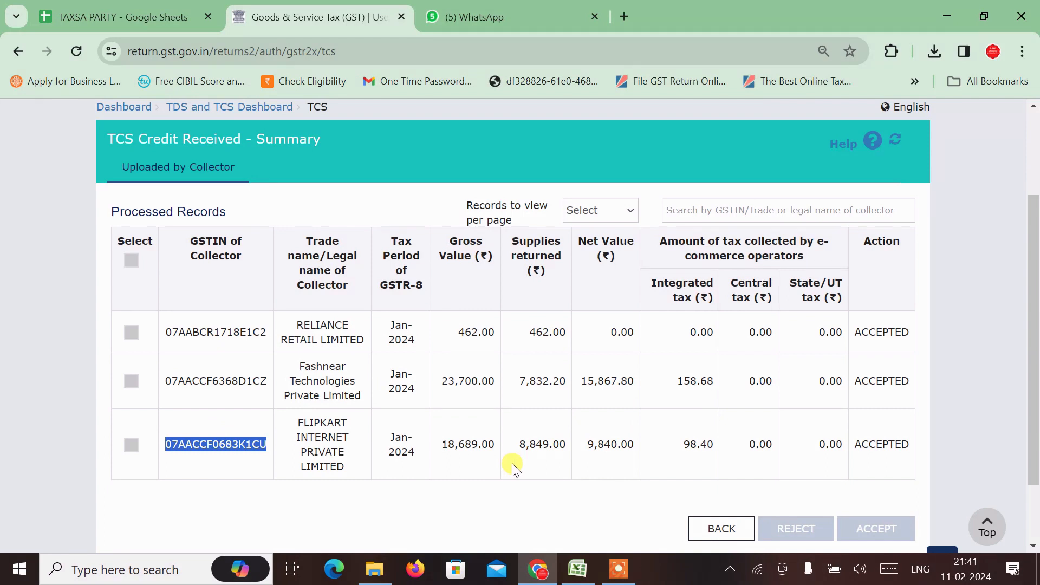
double_click(598, 443)
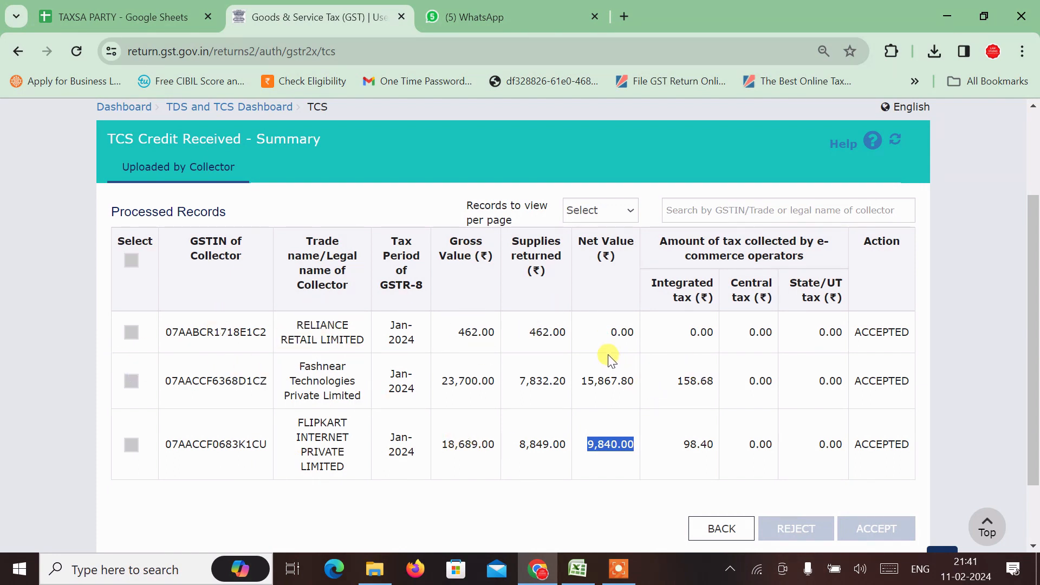
- Examine the collector GSTIN, net value and integrated tax in the Reliance Retail record
double_click(214, 331)
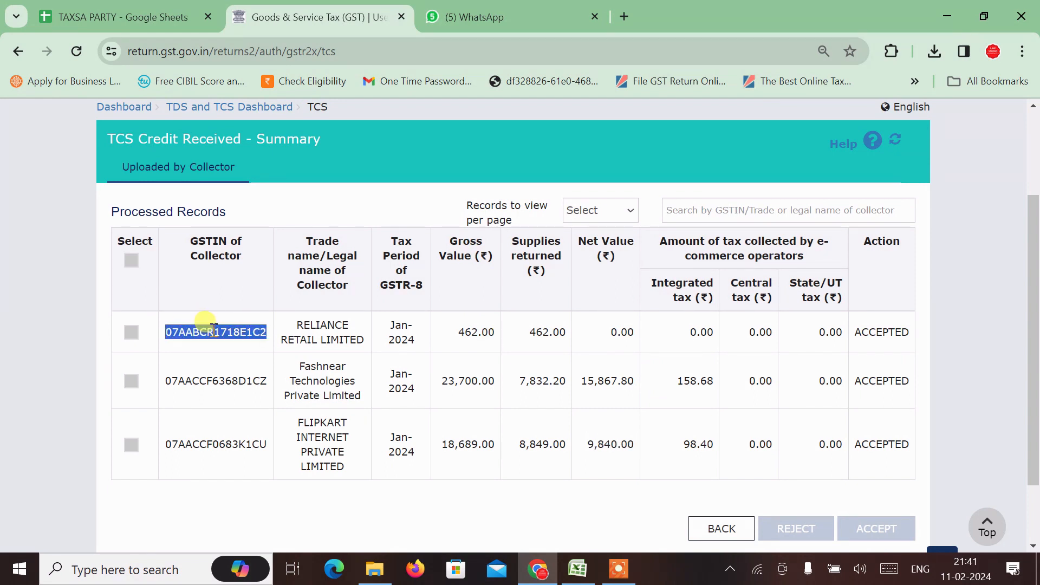
double_click(605, 339)
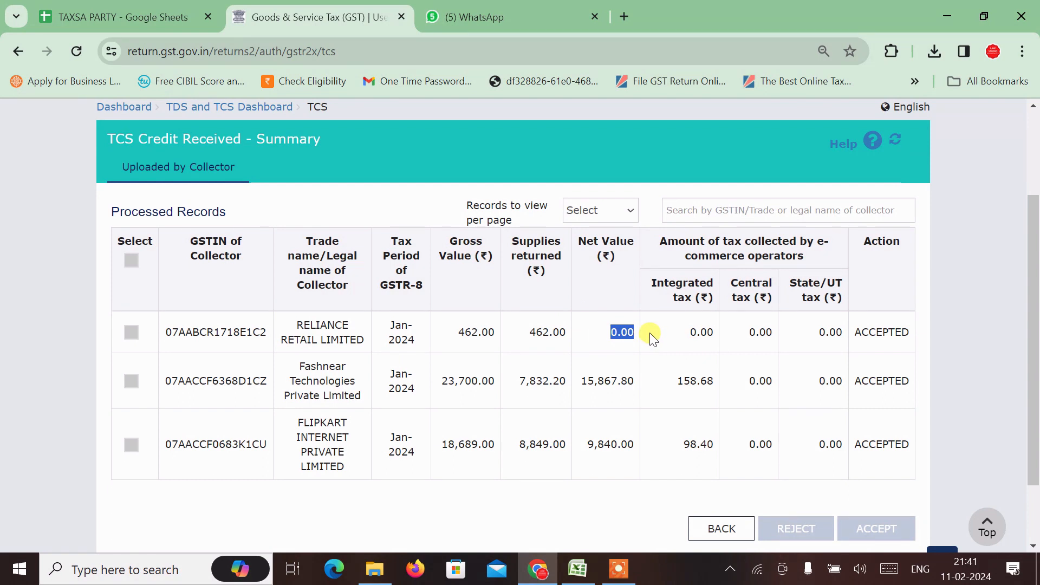
double_click(695, 328)
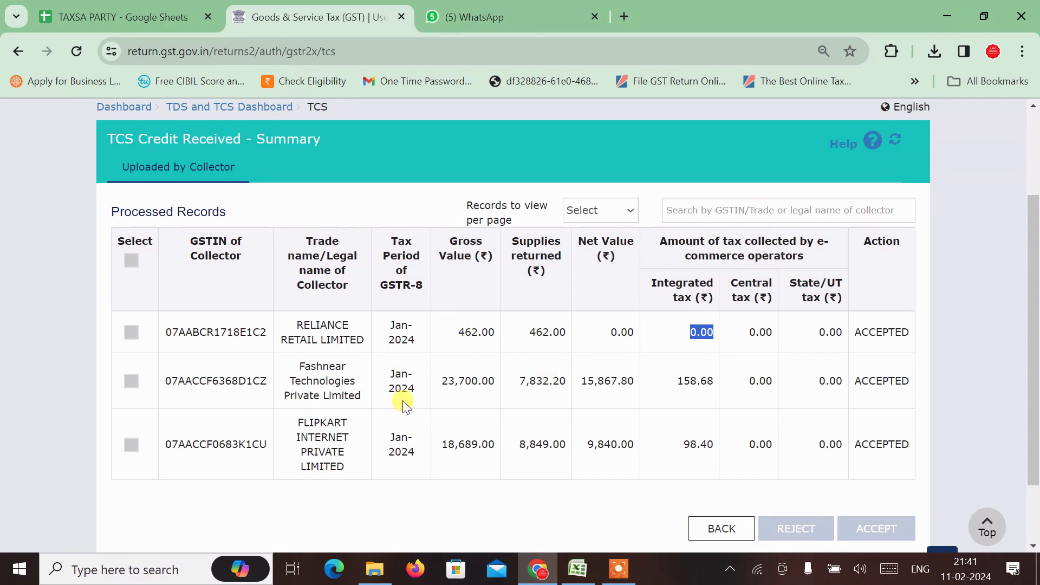
- Open the sales flipkart workbook, examine its state-wise taxable totals, rate and IGST amount, and close it
key("alt+Tab")
key("alt+Tab")
key("alt+Tab")
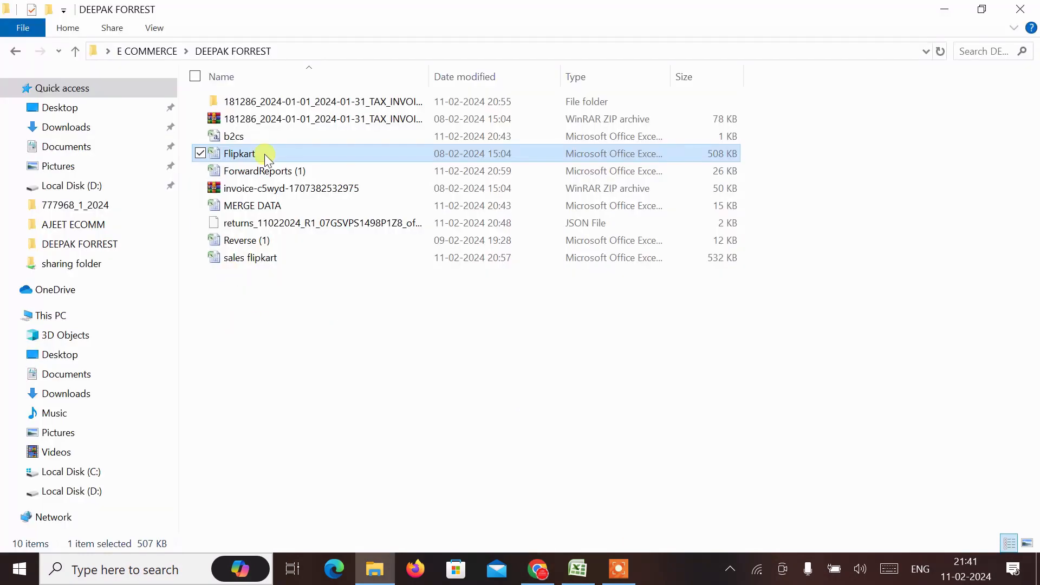
double_click(256, 259)
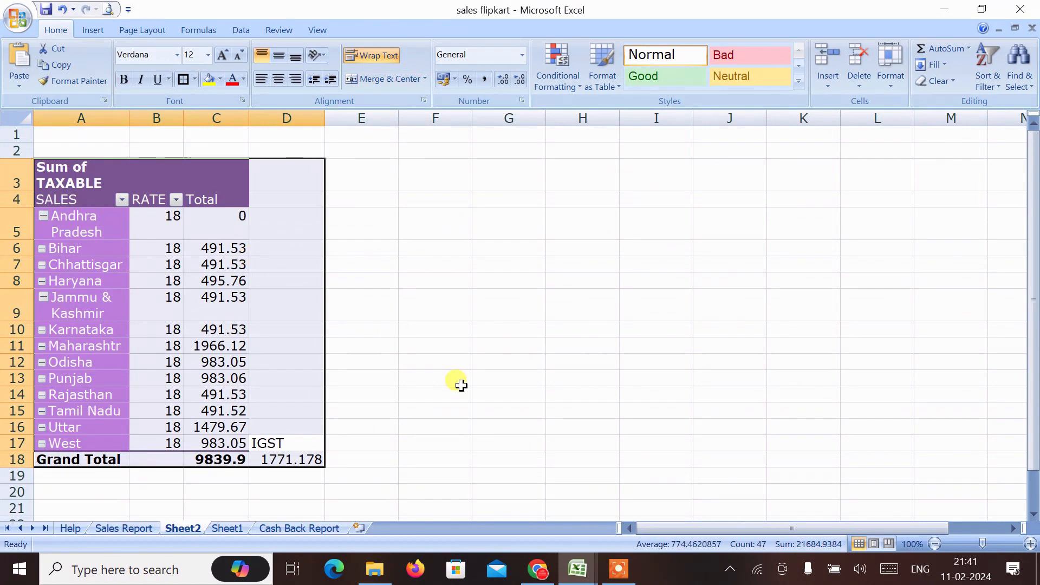
left_click(302, 442)
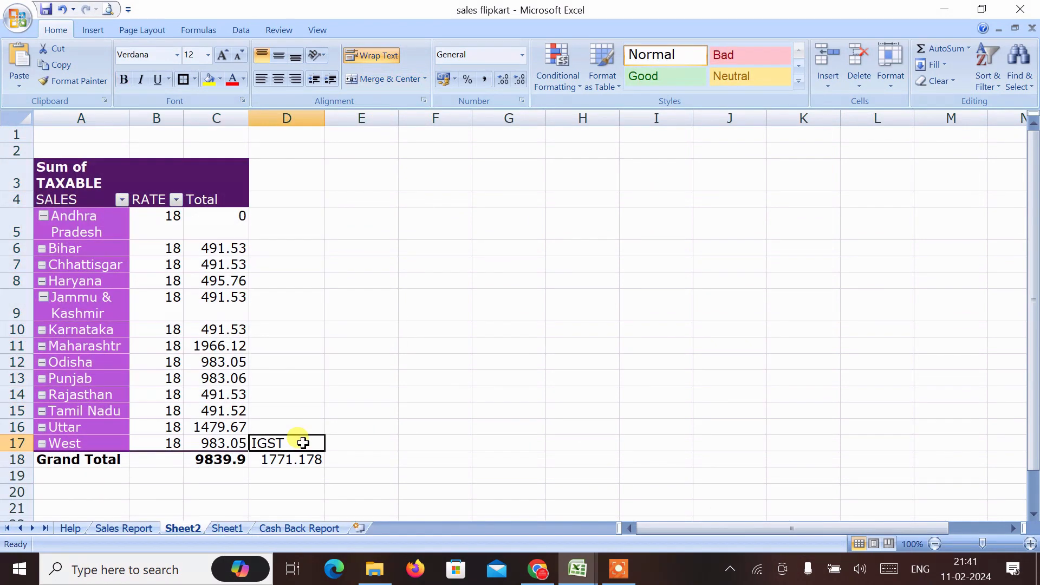
left_click(82, 227)
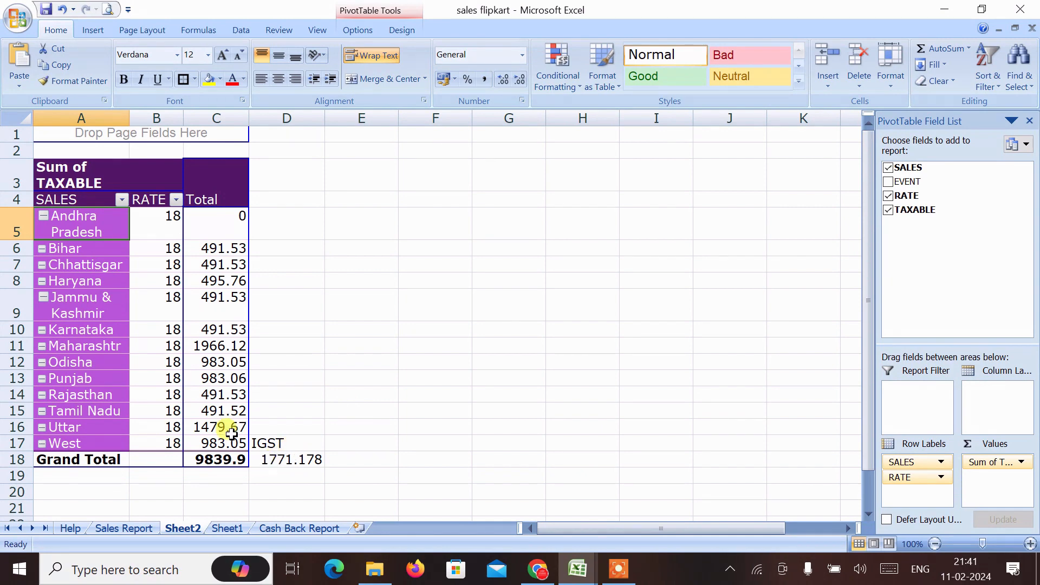
left_click(158, 227)
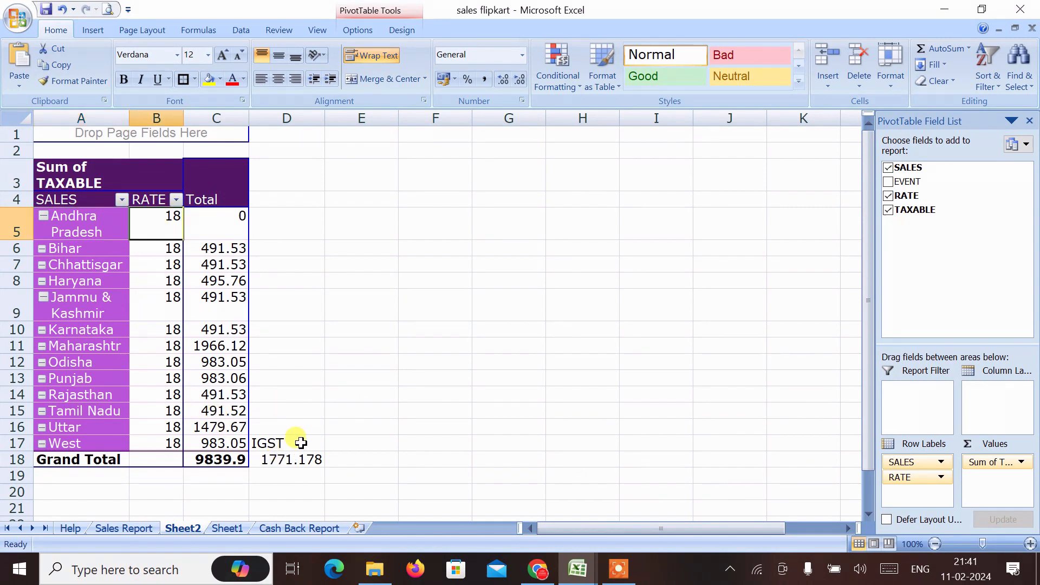
left_click(287, 456)
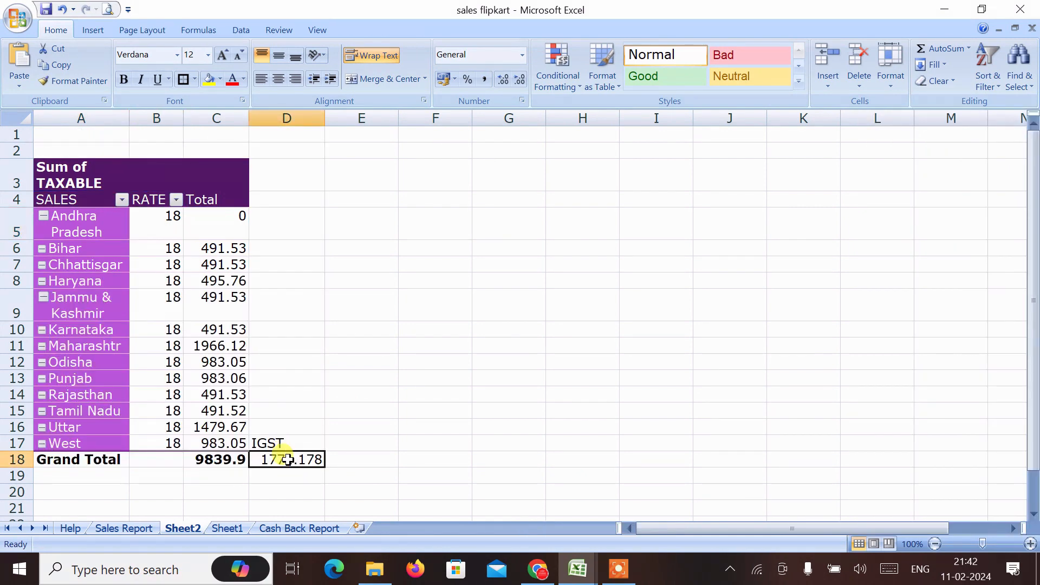
double_click(285, 458)
key("Escape")
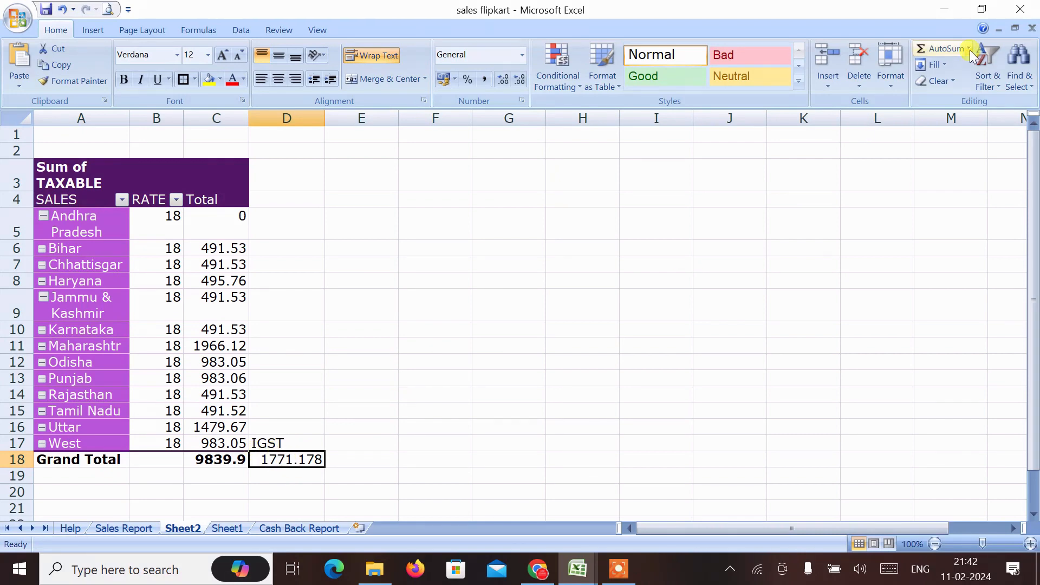
left_click(1011, 11)
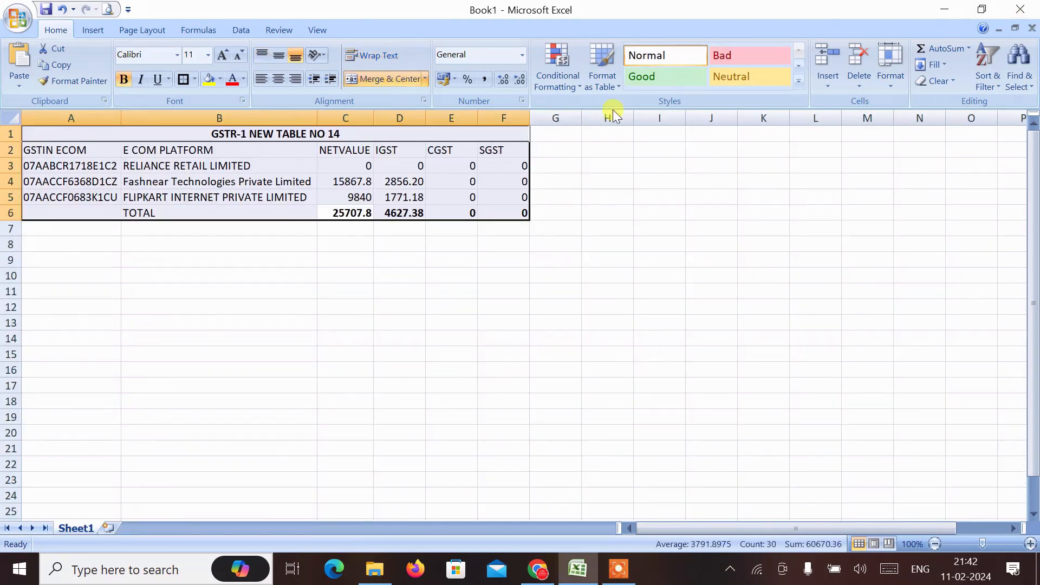
- Open the ForwardReports (1) workbook, examine its state-wise taxable totals, rates and IGST amount, and close it
key("alt+Tab")
key("alt+Tab")
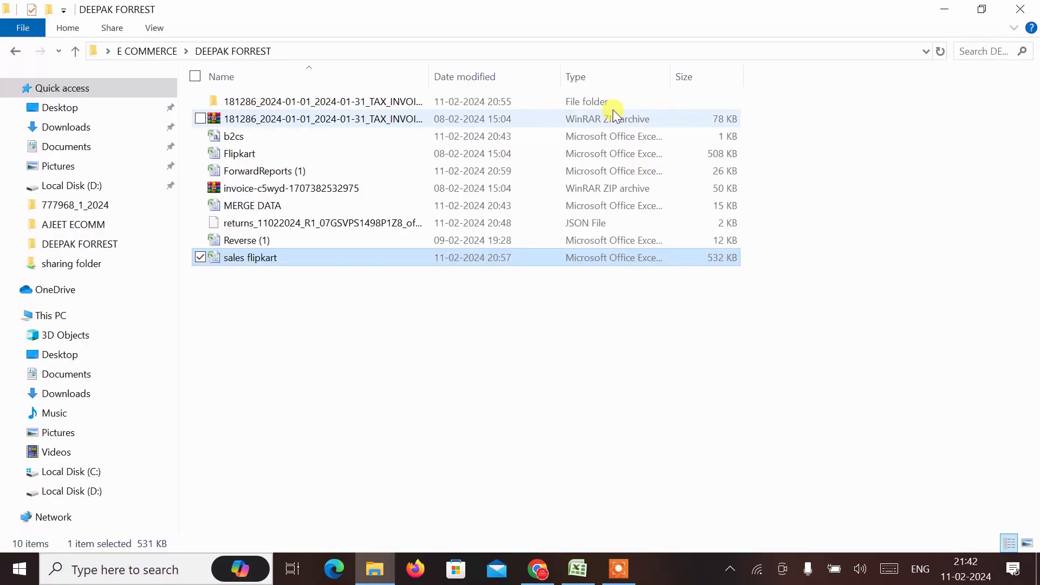
double_click(257, 173)
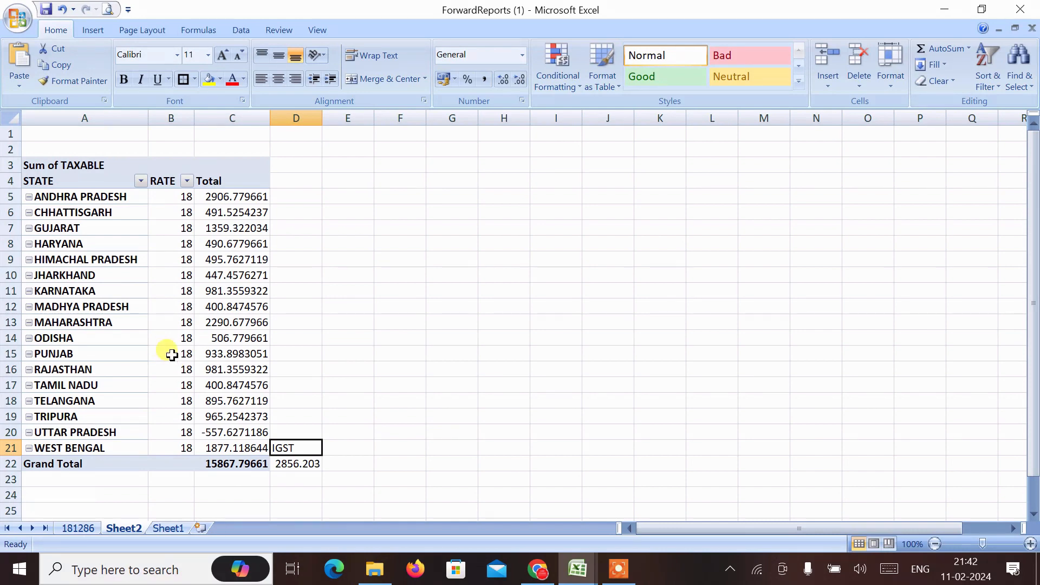
left_click(112, 370)
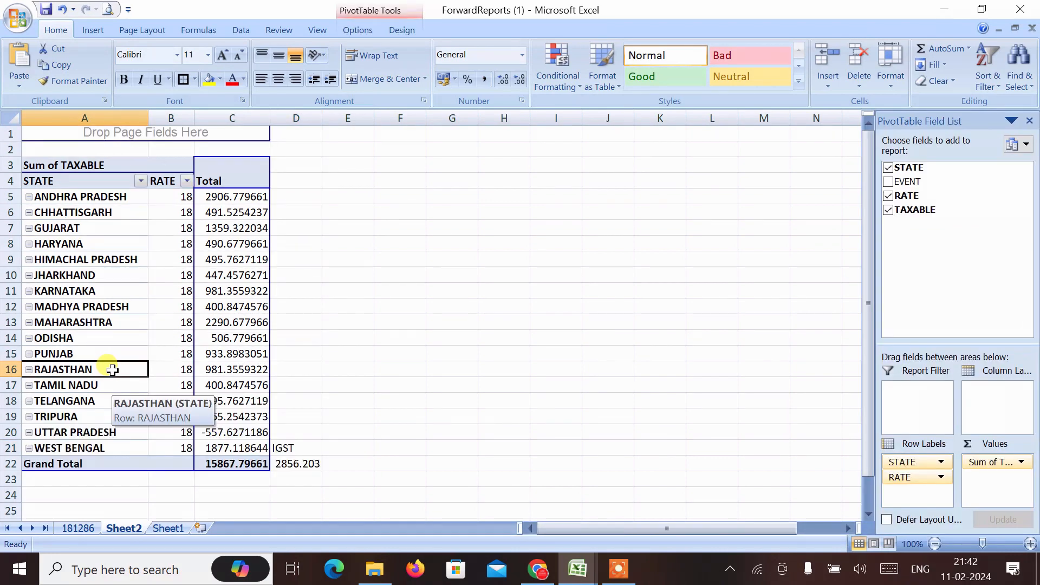
left_click(297, 467)
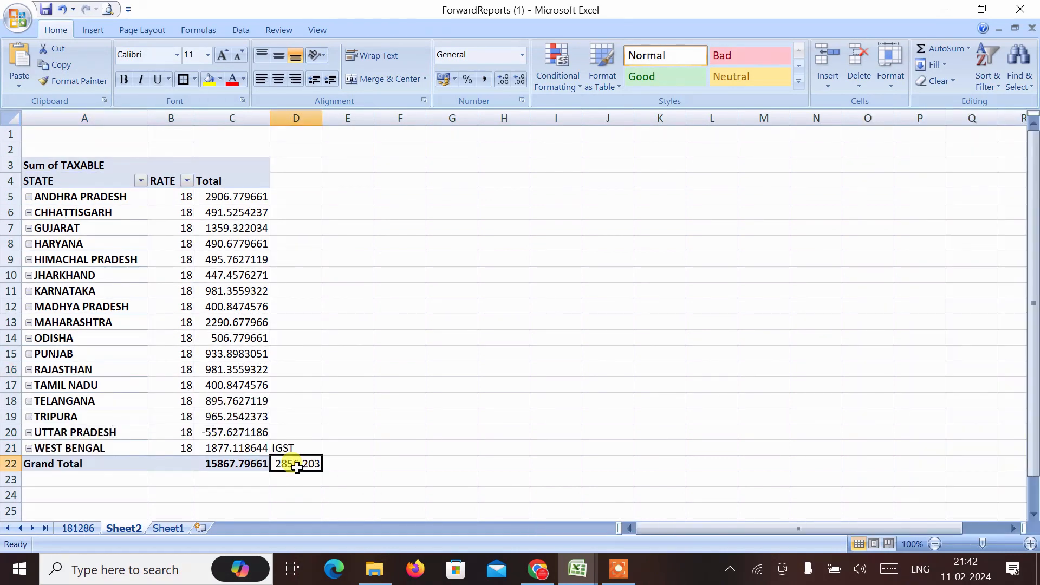
left_click(181, 410)
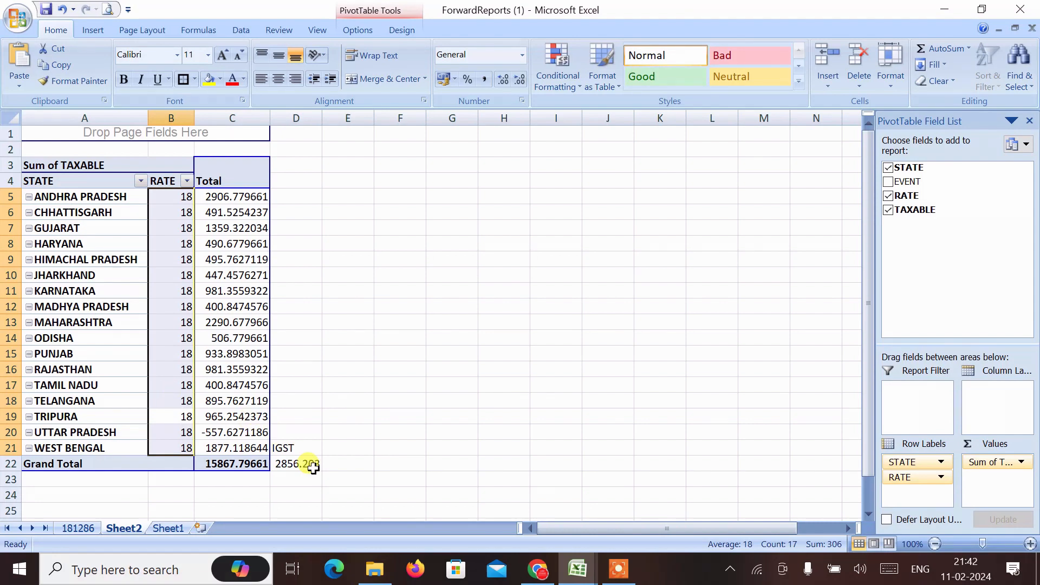
left_click(313, 467)
left_click(243, 464)
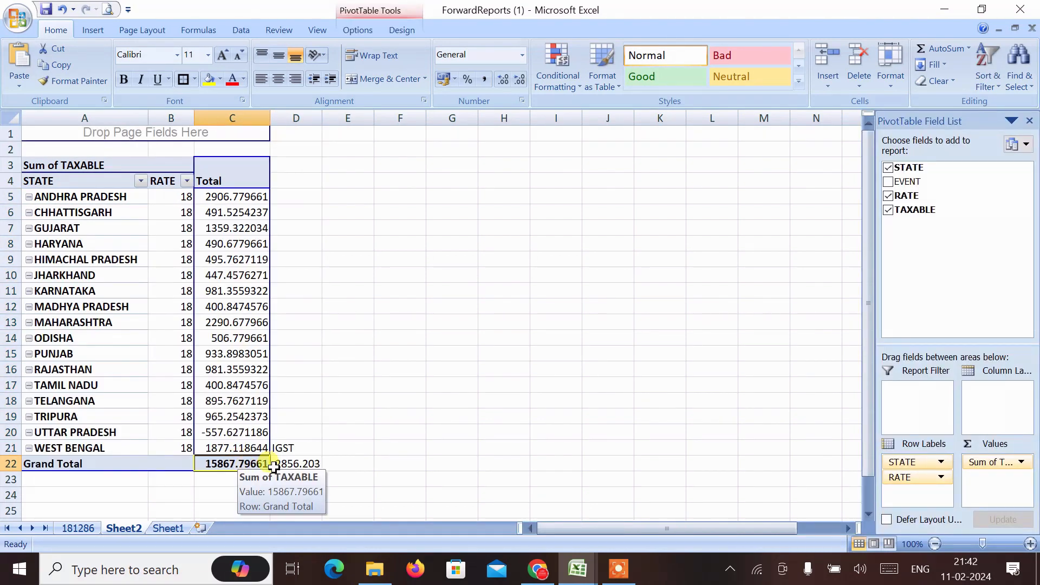
left_click(302, 464)
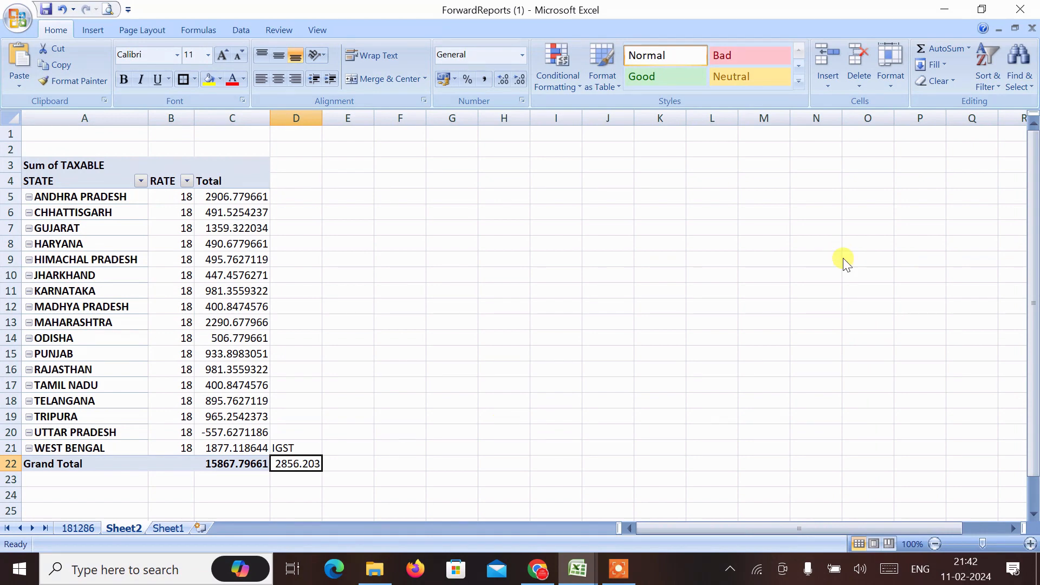
left_click(1020, 9)
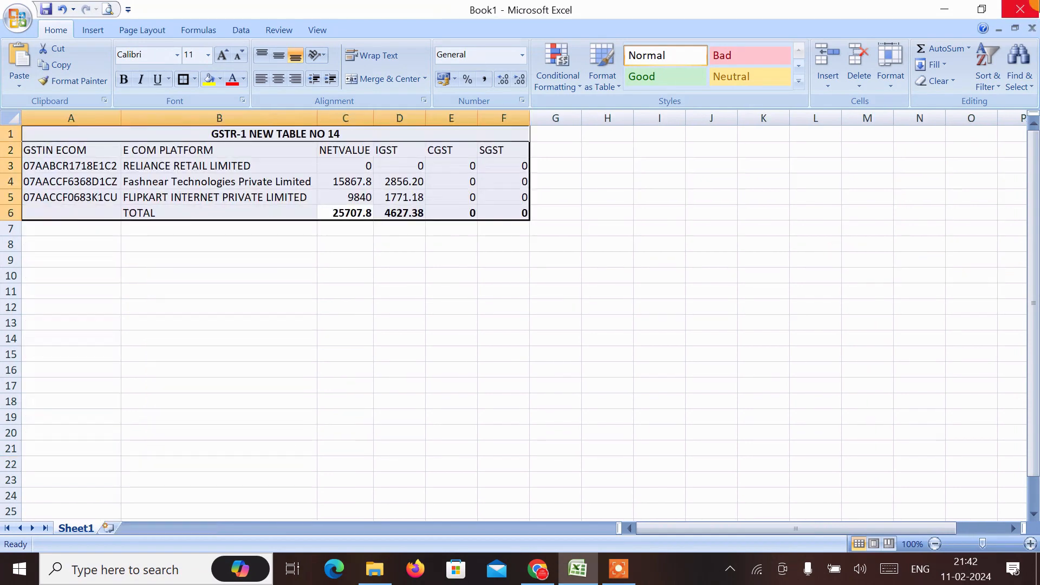
- Switch back to the GST portal, open File Returns and search for the January returns of financial year 2023-24
key("alt+Tab")
key("alt+Tab")
key("alt+Tab")
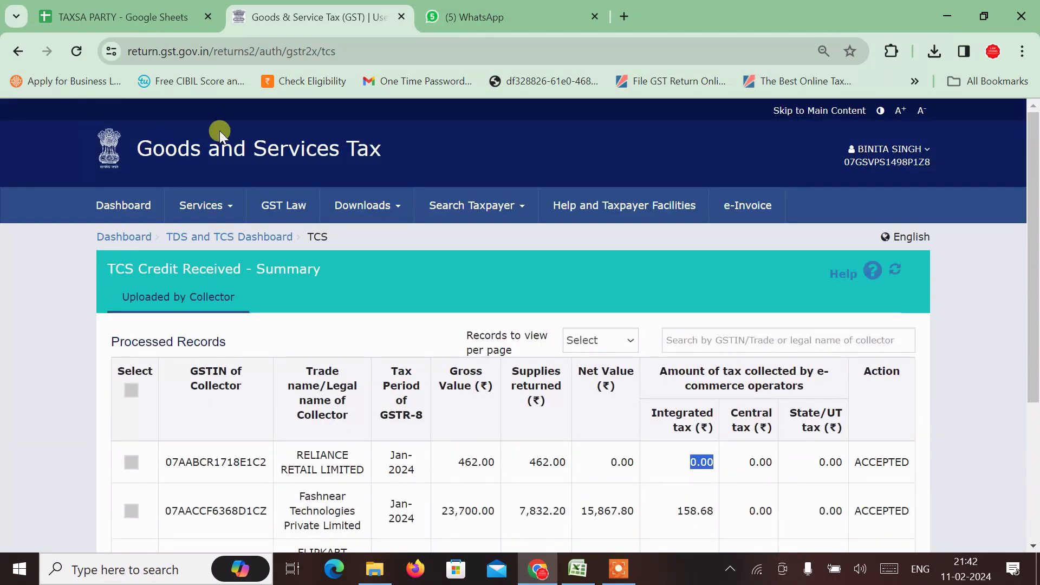
left_click(138, 202)
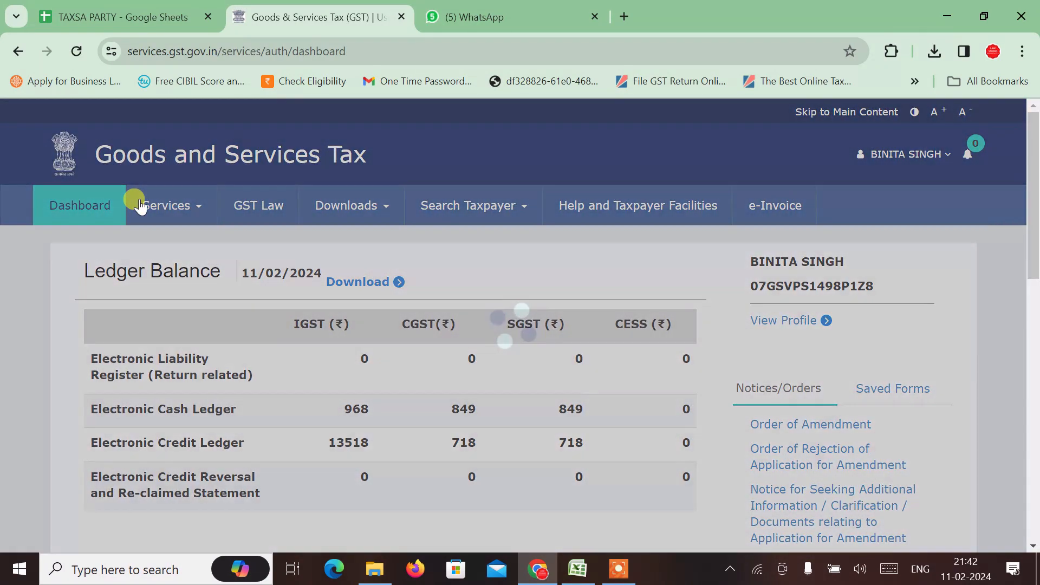
scroll(139, 205, "down", 3)
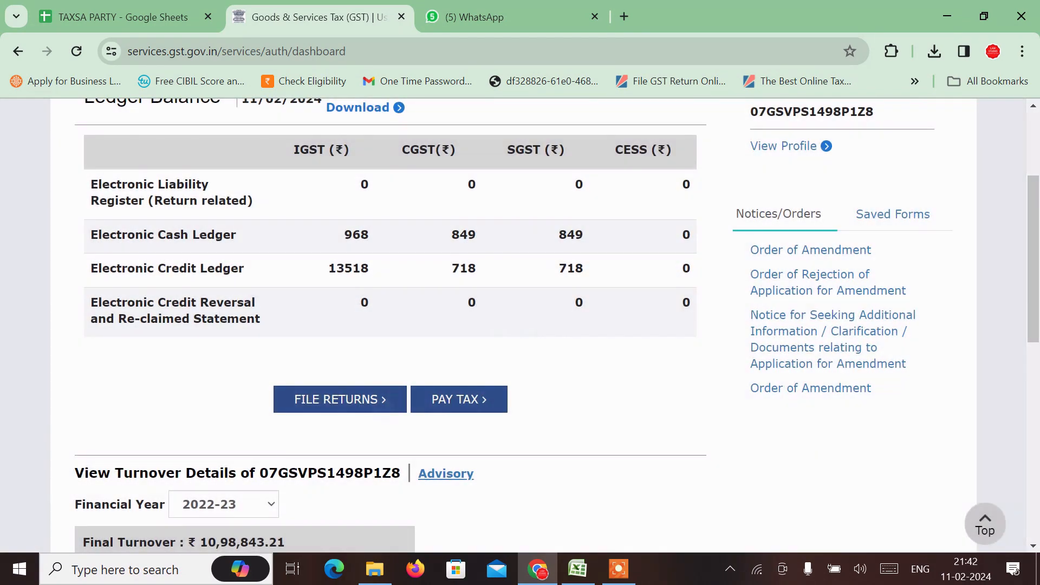
left_click(340, 400)
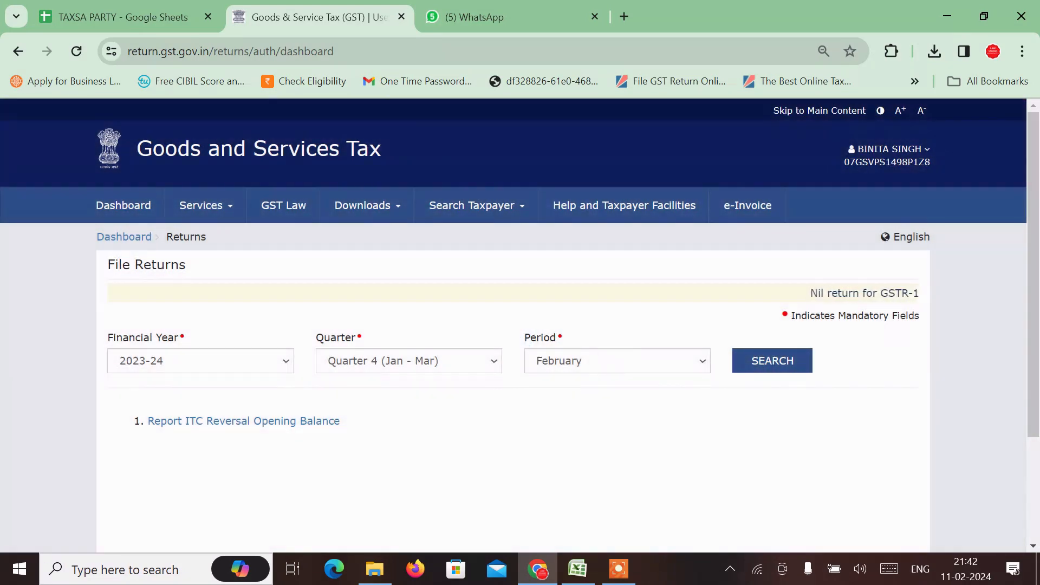
left_click(617, 361)
left_click(596, 388)
left_click(772, 361)
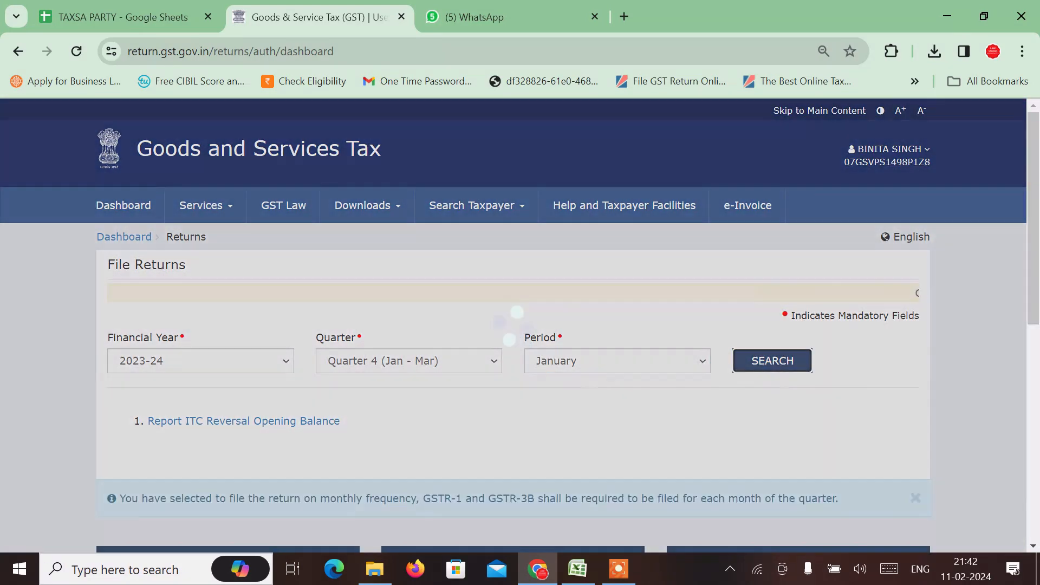
- Open the GSTR-1 return's table 14, Supplies made through ECO, and start a new record under section 52 (TCS)
scroll(520, 326, "down", 5)
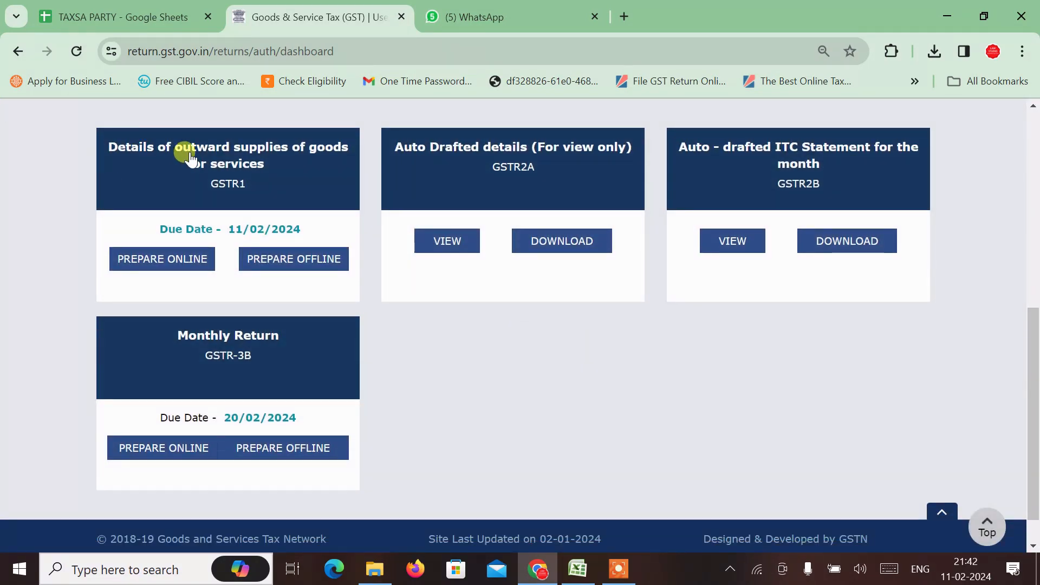
left_click(191, 158)
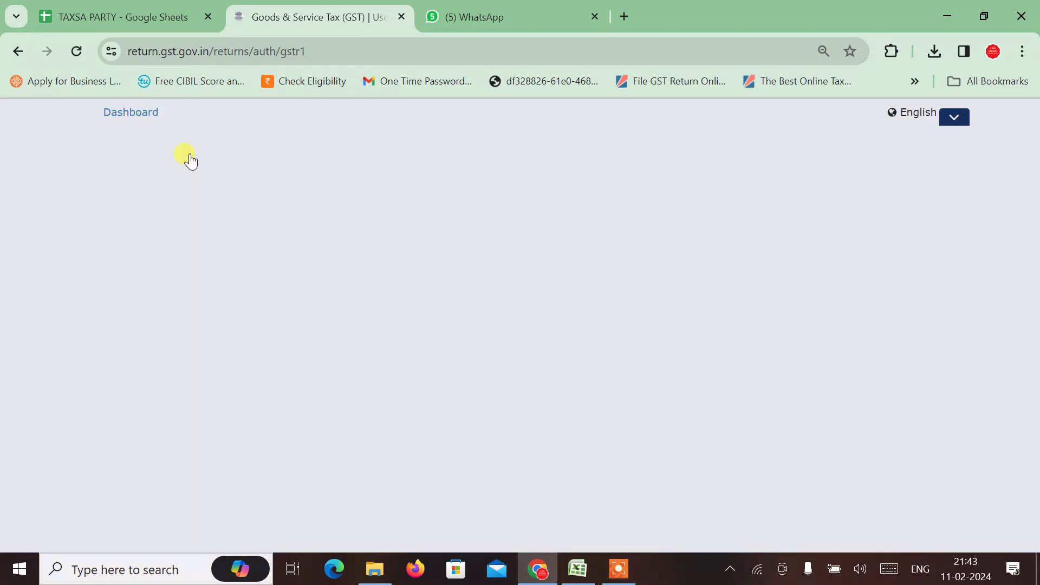
scroll(190, 161, "down", 9)
scroll(191, 161, "up", 5)
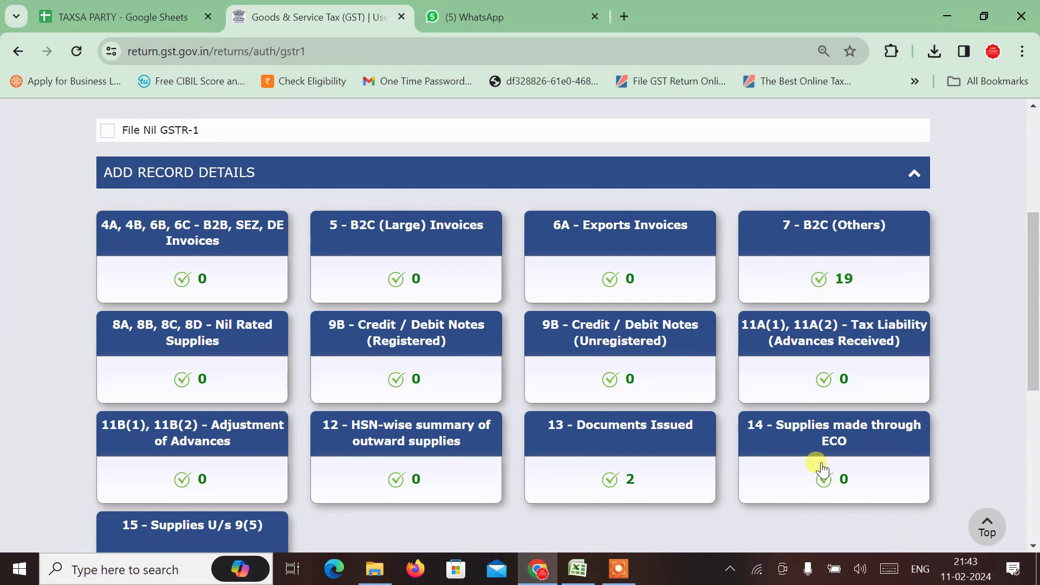
left_click(804, 442)
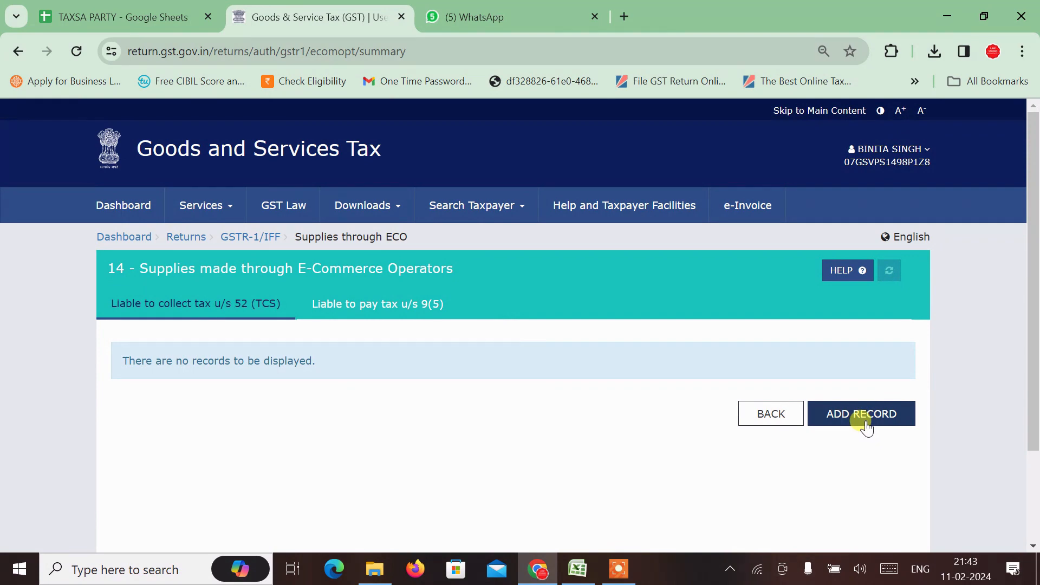
left_click(866, 420)
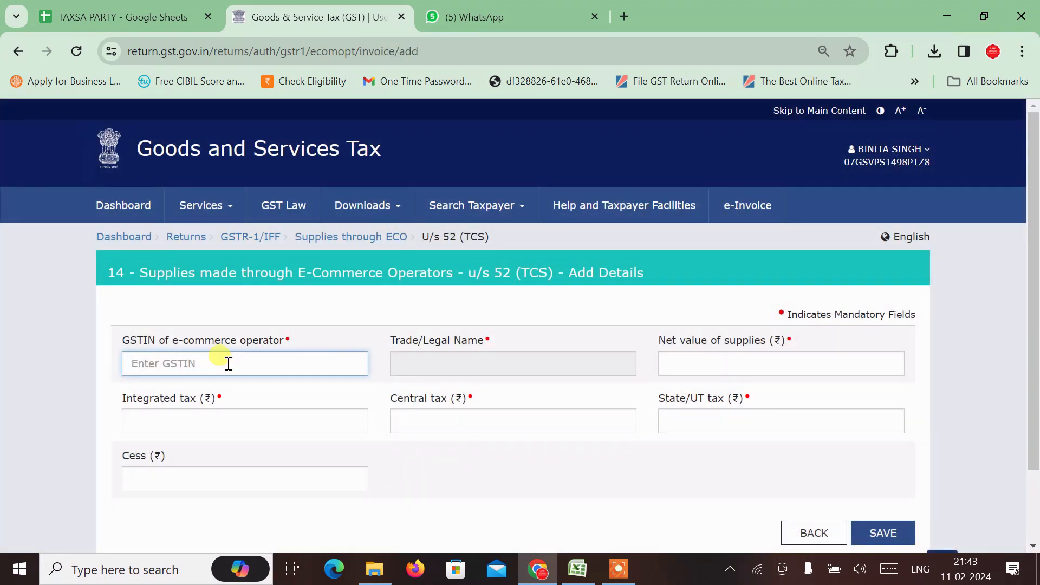
- Copy Reliance Retail's GSTIN from the Book1 spreadsheet into the record's e-commerce operator GSTIN field
key("alt+Tab")
key("alt+Tab")
key("alt+Tab")
key("alt+Tab")
key("alt+Tab")
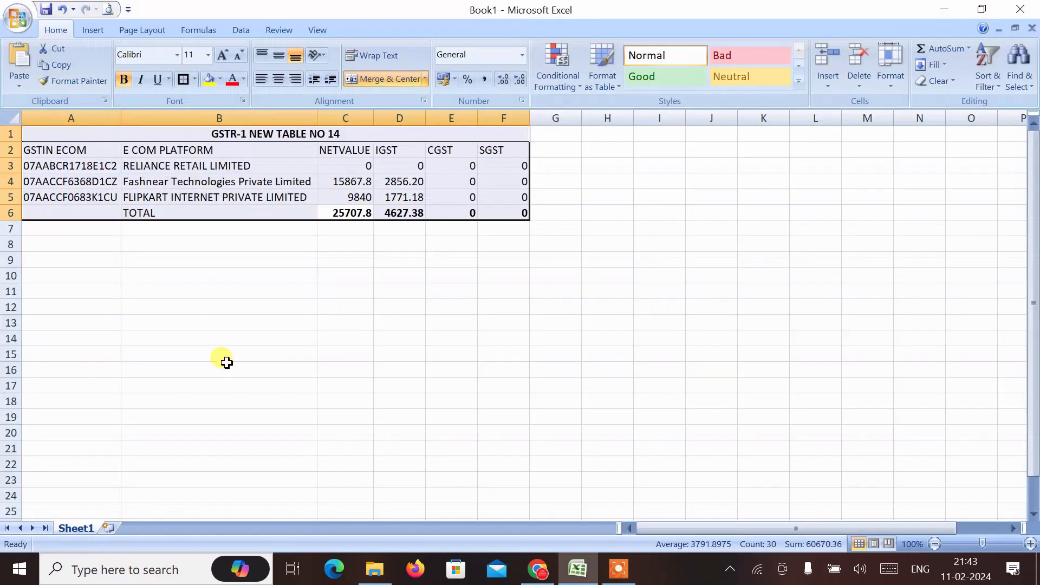
left_click(94, 161)
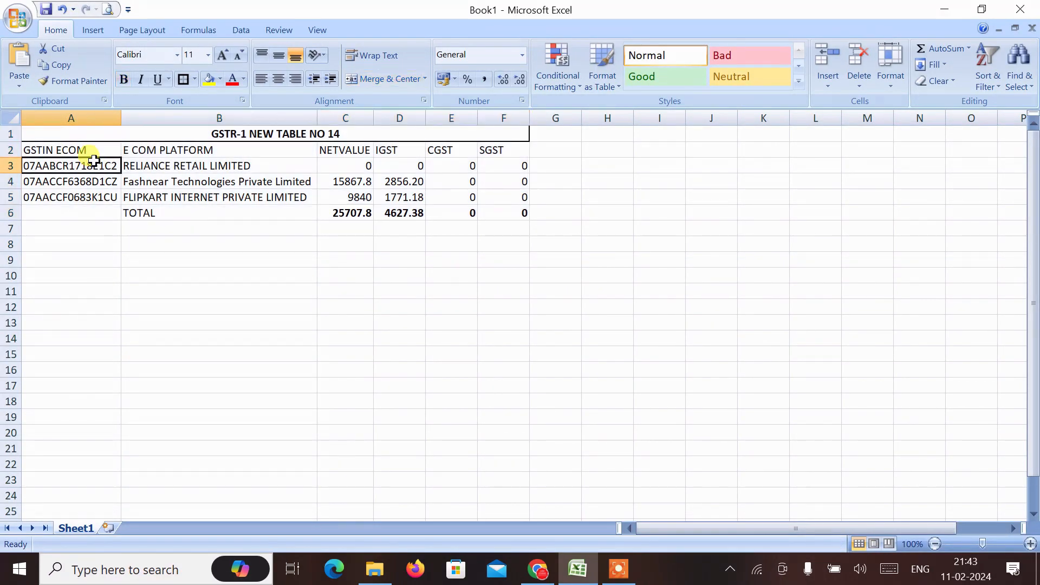
key("ctrl+c")
key("alt+Tab")
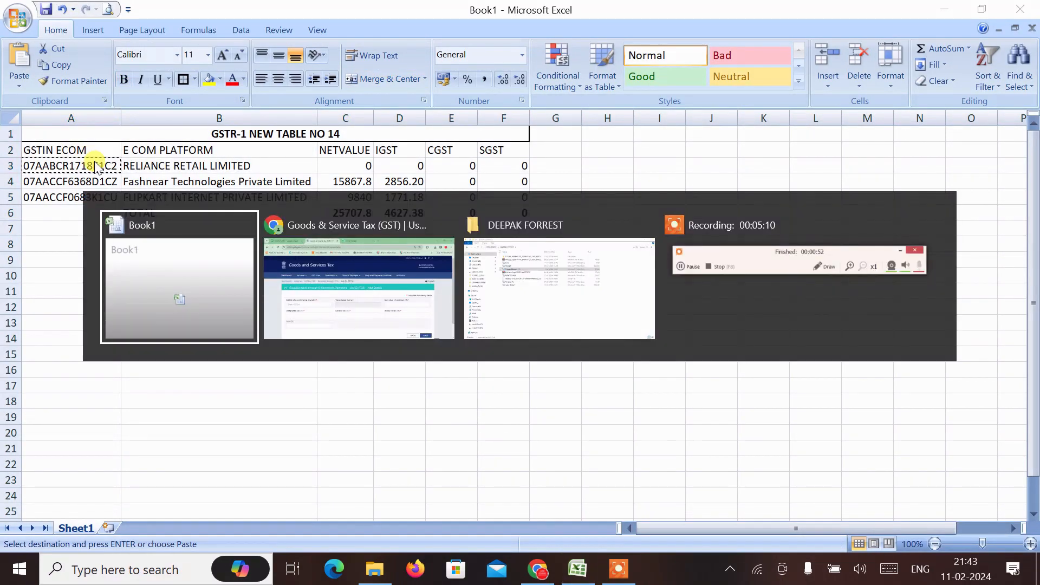
key("ctrl+v")
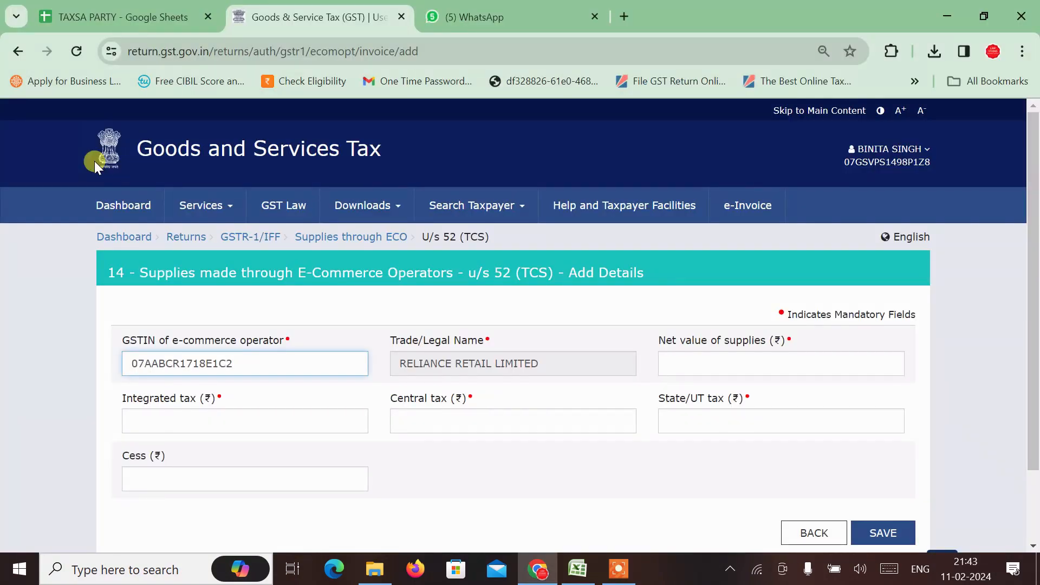
- Enter 0 for net value of supplies, integrated, central and State/UT tax in Reliance Retail's record and save it
left_click(757, 364)
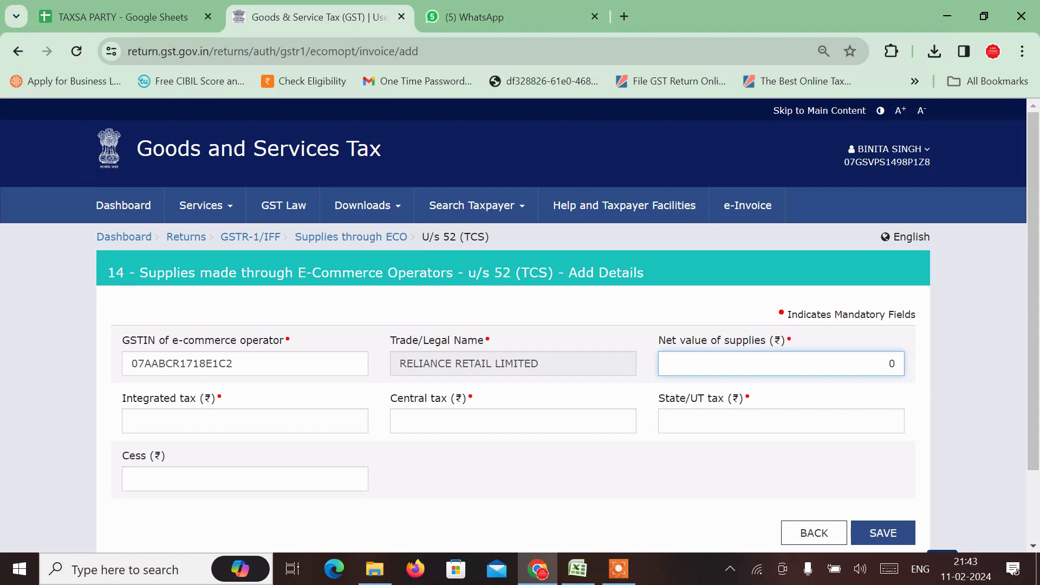
type("0")
key("Tab")
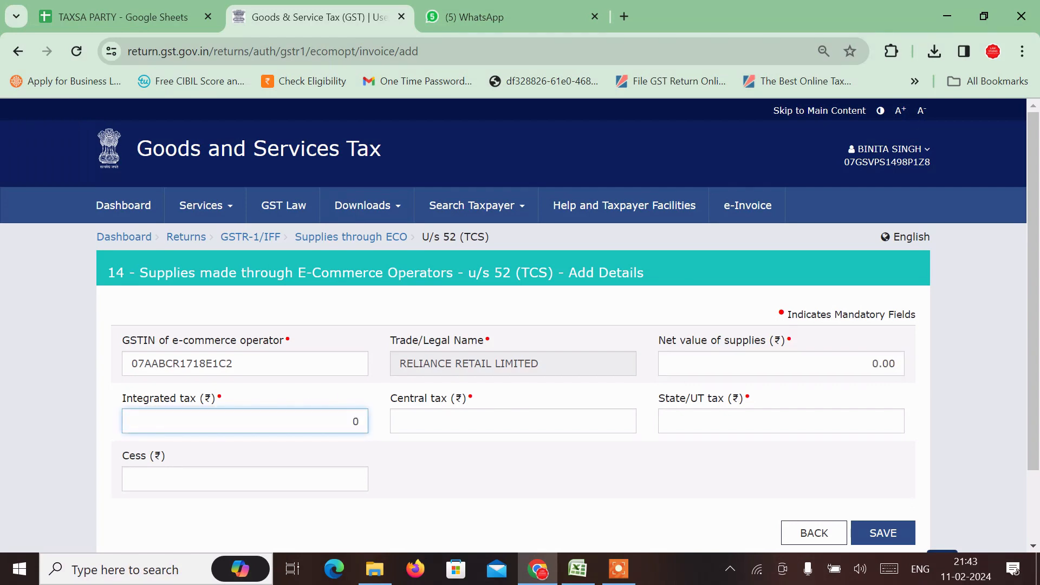
scroll(520, 326, "down", 3)
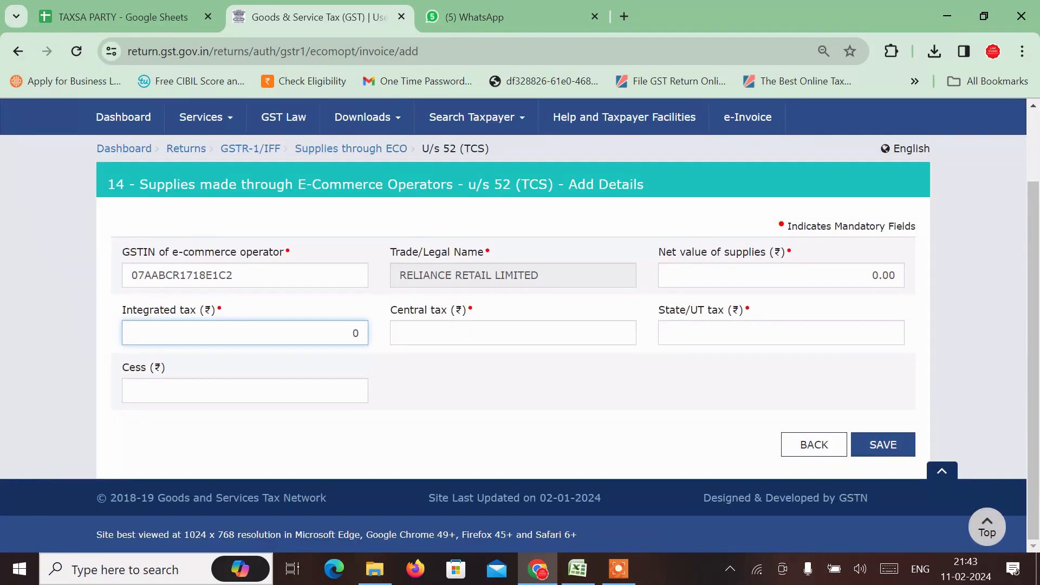
key("Tab")
type("0")
key("Tab")
type("0")
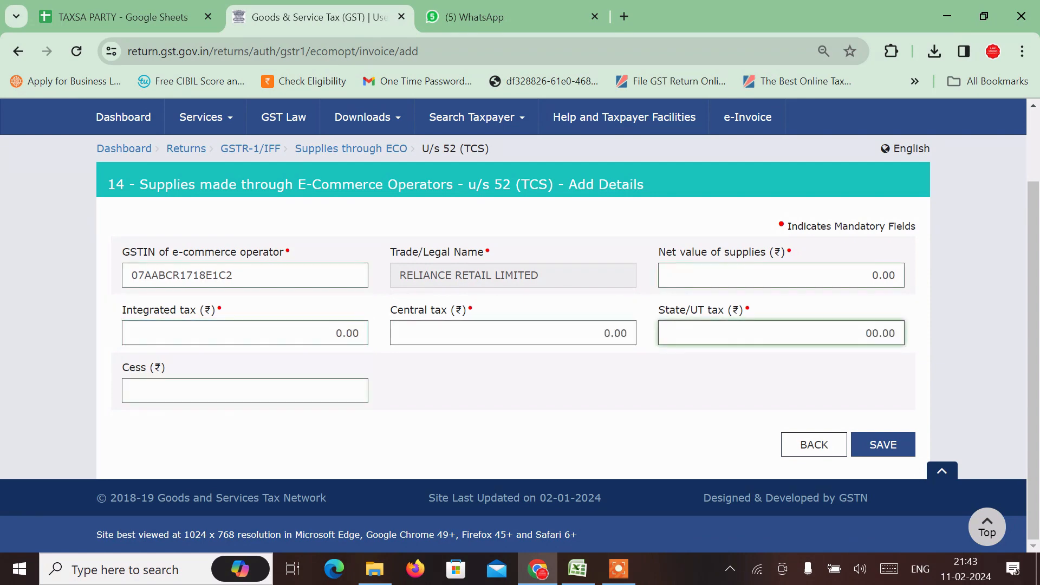
left_click(720, 385)
left_click(883, 445)
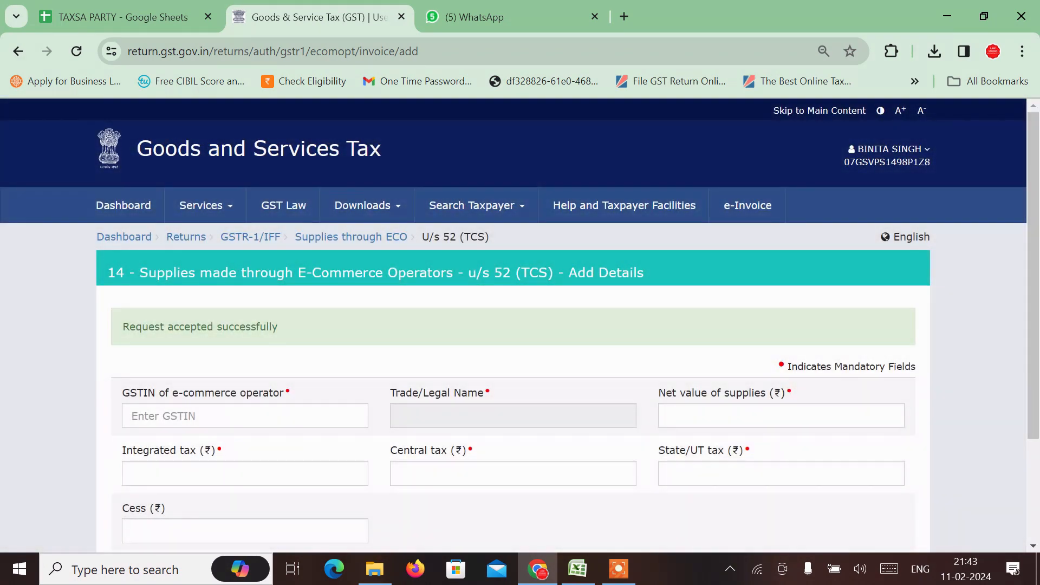
scroll(814, 445, "down", 3)
left_click(815, 445)
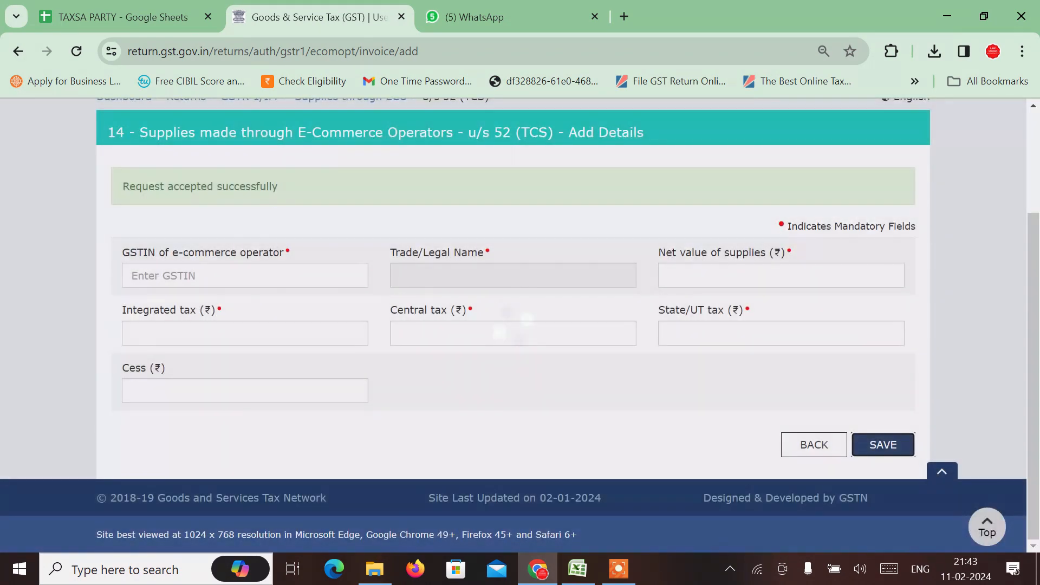
- Copy Fashnear Technologies' GSTIN from the Book1 spreadsheet into the new record's e-commerce operator GSTIN field
key("alt+Tab")
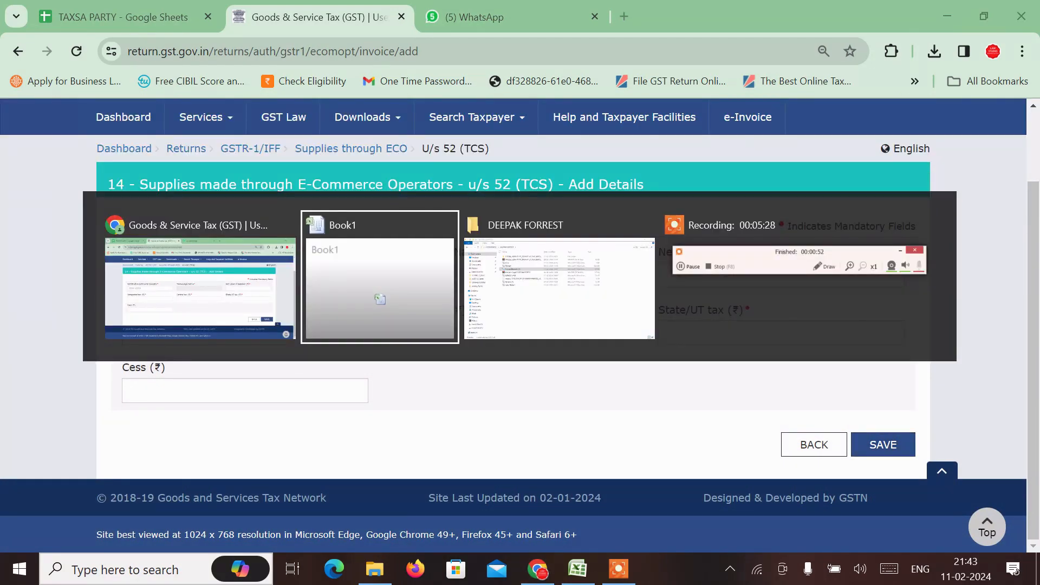
key("Down")
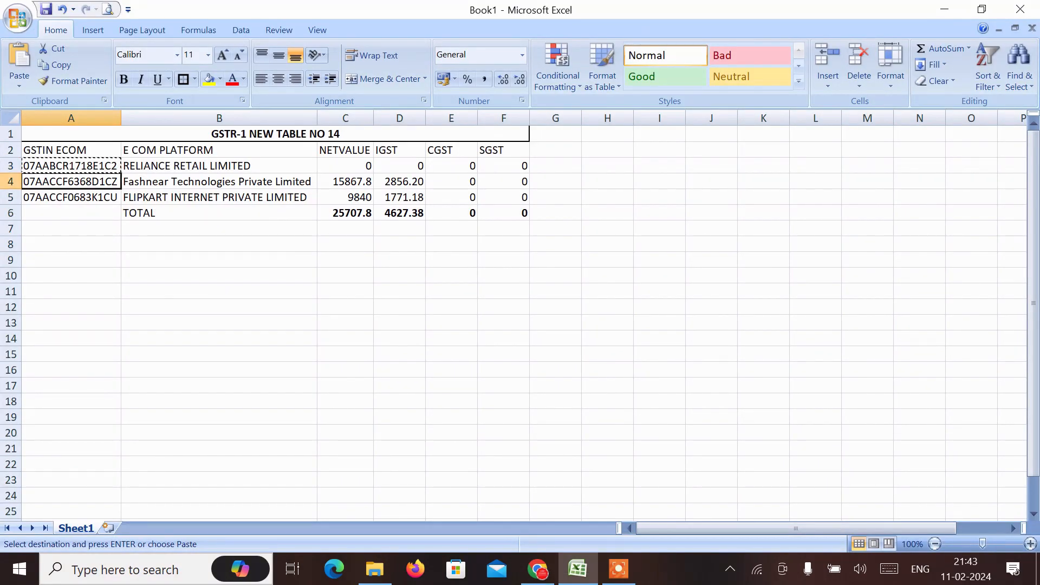
key("ctrl+c")
key("alt+Tab")
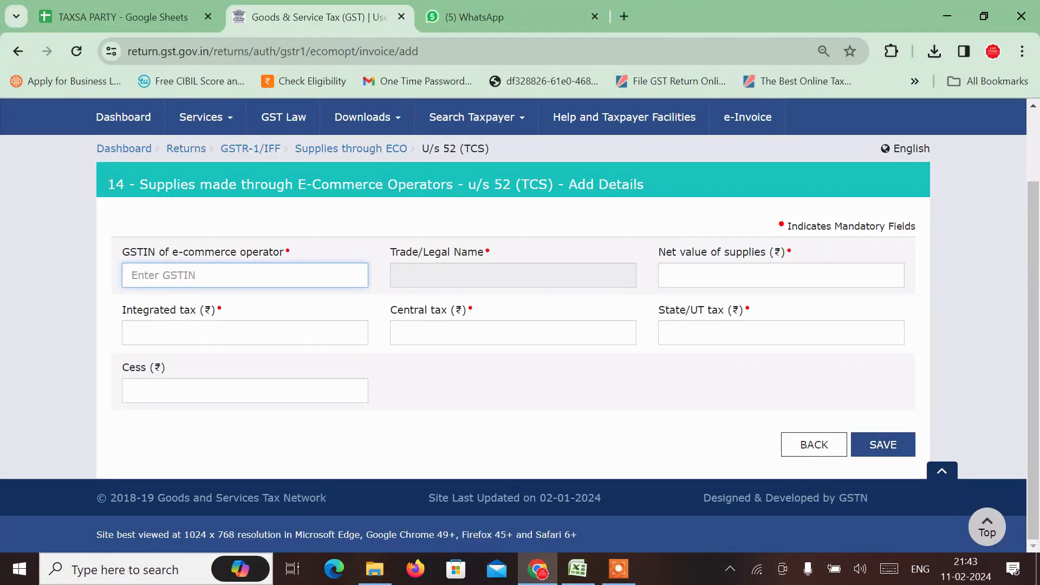
key("ctrl+v")
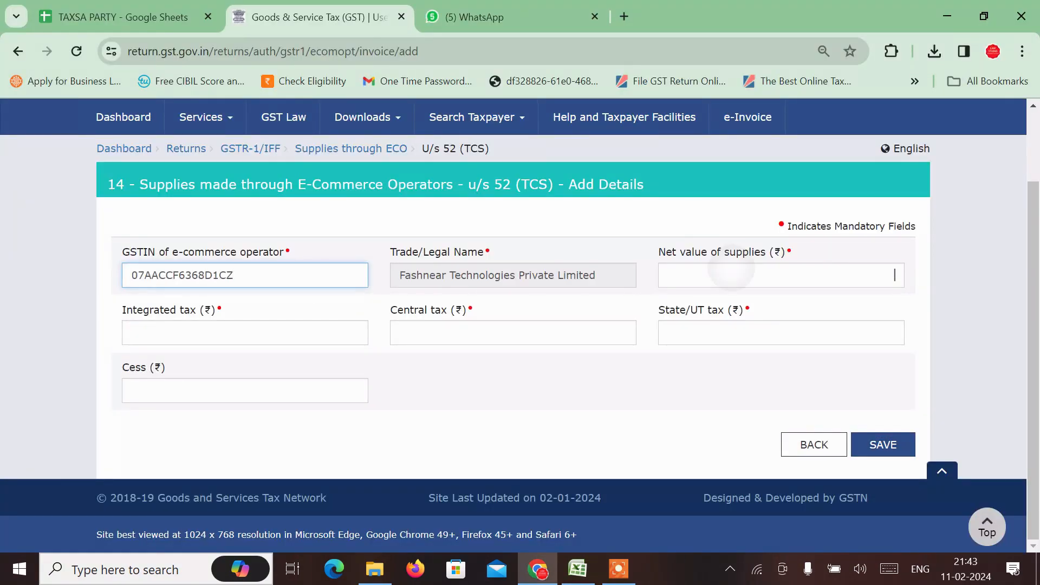
- Switch to Book1 and format Fashnear Technologies' net value to show two decimal places
left_click(721, 275)
key("alt+Tab")
key("Right")
key("Right")
key("Right")
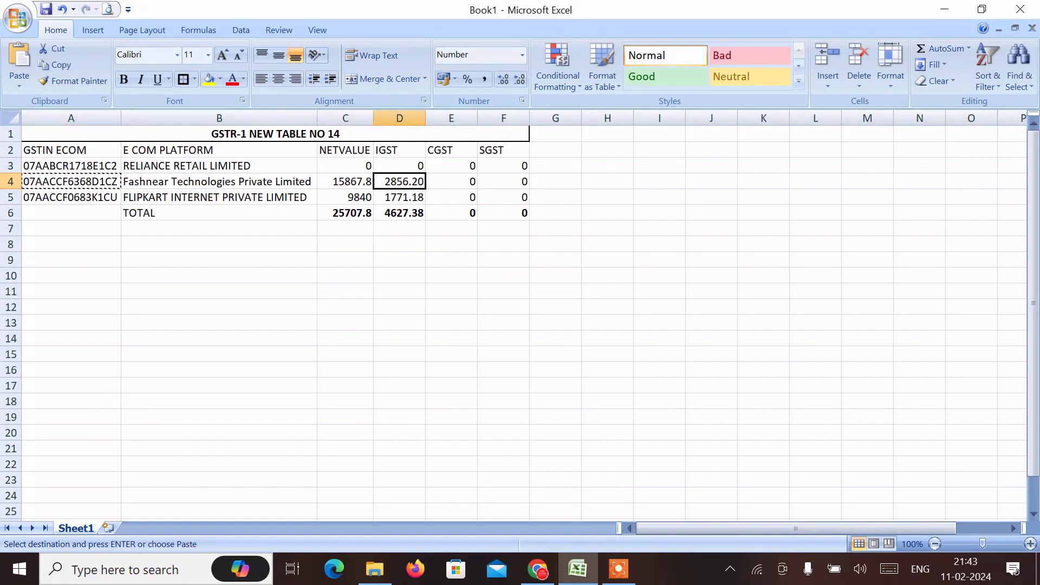
key("Left")
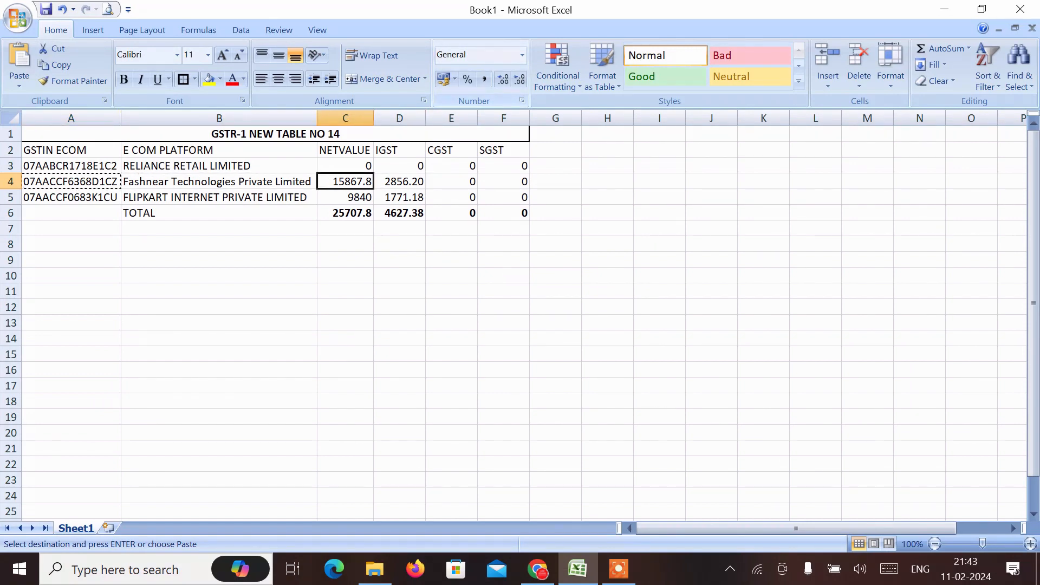
left_click(519, 80)
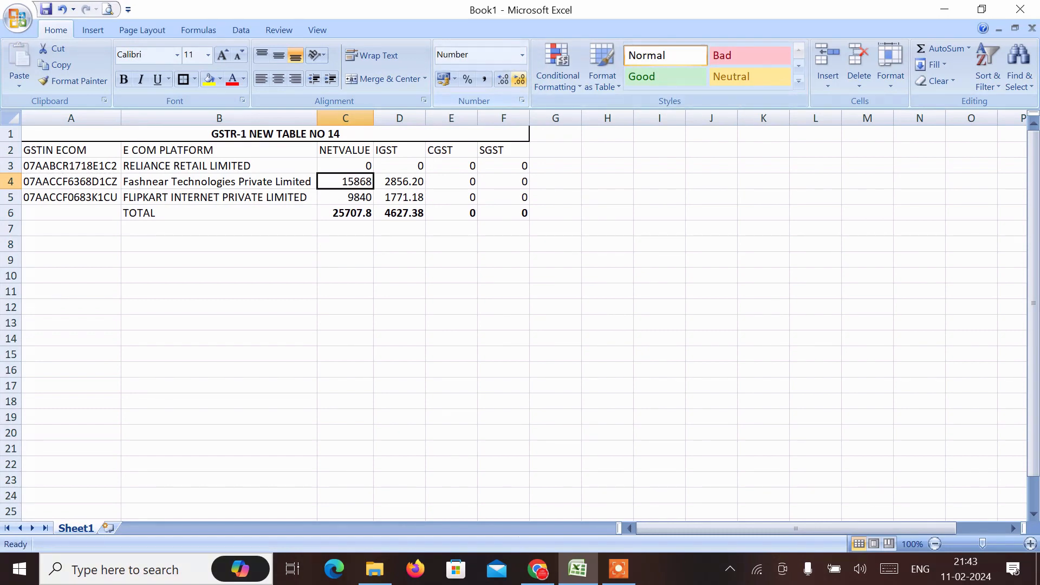
left_click(503, 79)
left_click(503, 79)
- Return to the GST portal and set Fashnear Technologies' net value of supplies to 15867.80
key("alt+Tab")
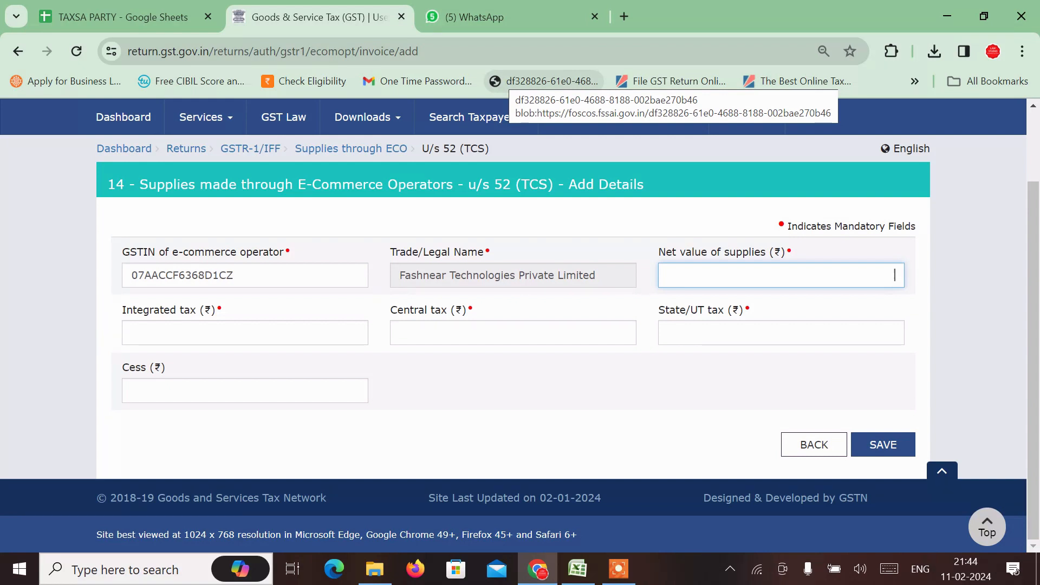
type("15867")
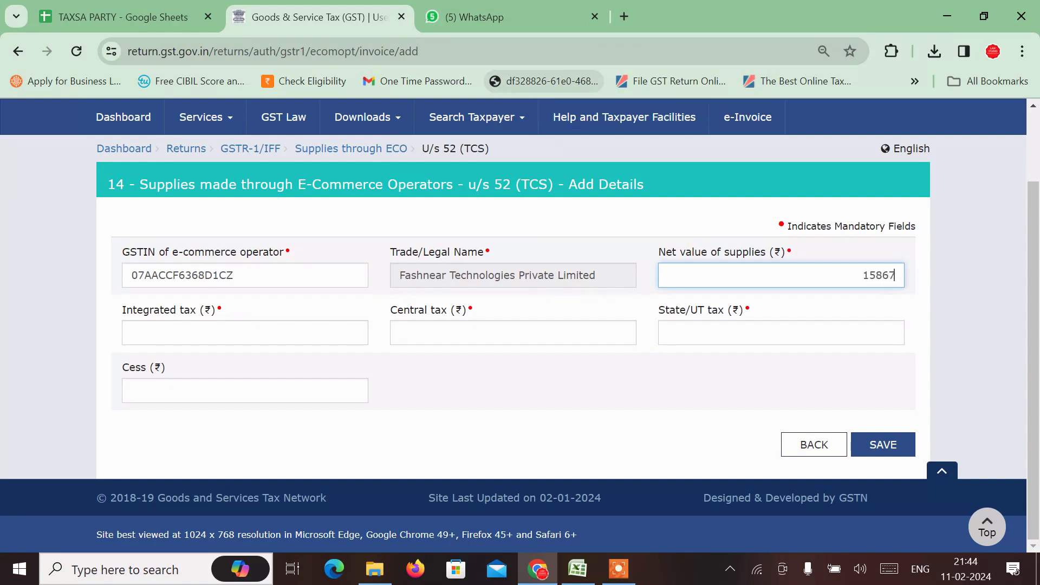
type(".80")
key("Tab")
- Enter the IGST amount from Book1, 2,856.20, as Fashnear's integrated tax, set central and State/UT tax to 0, and save the record
key("alt+Tab")
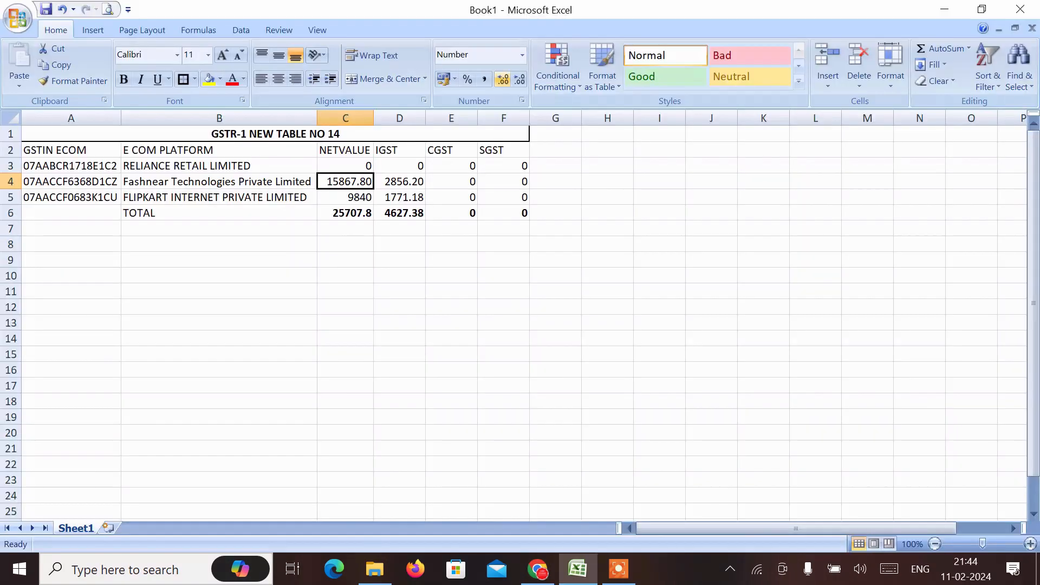
key("Right")
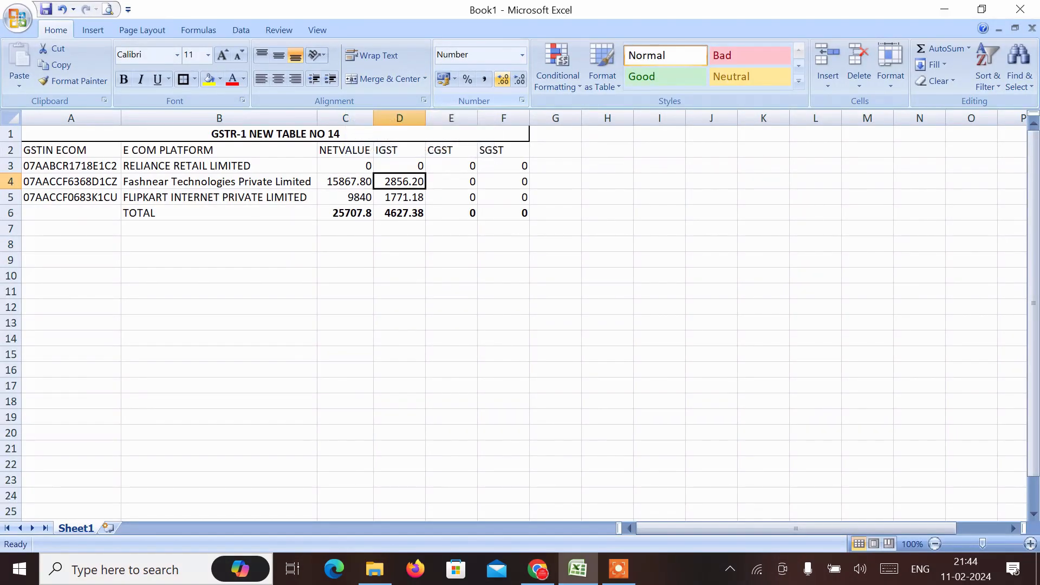
key("alt+Tab")
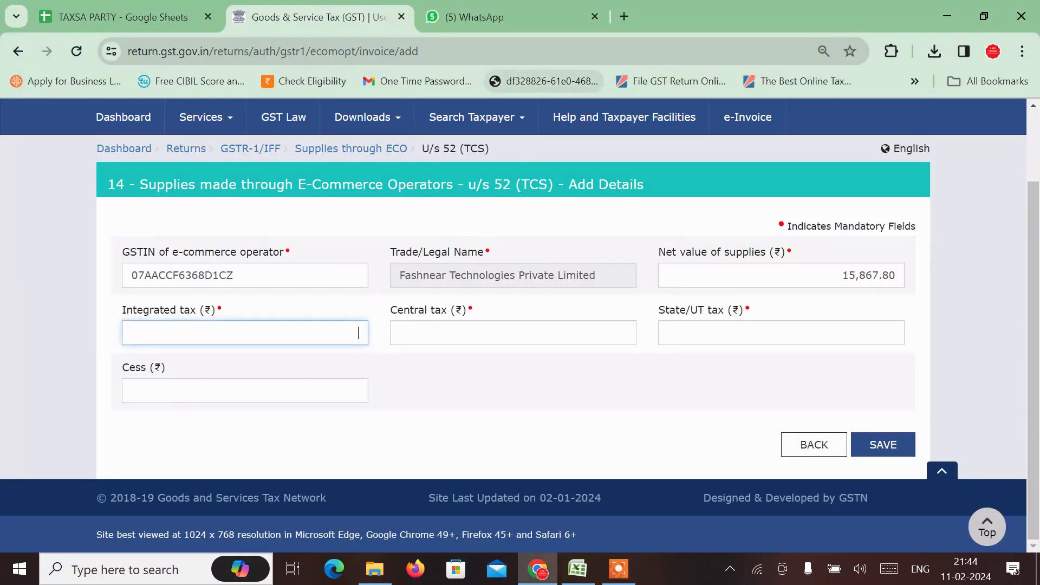
type("2,856.200")
key("Tab")
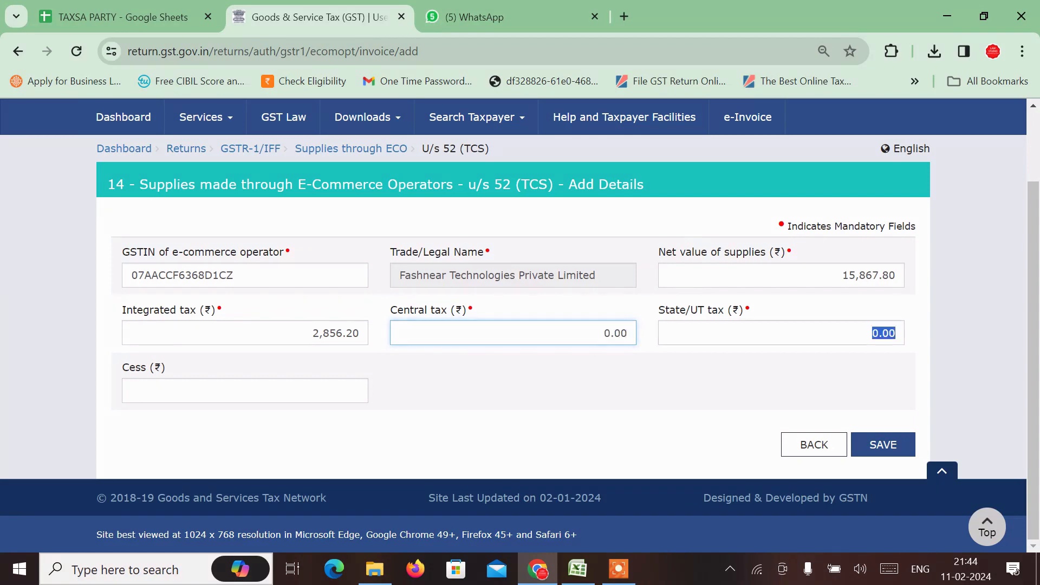
type("0")
key("Tab")
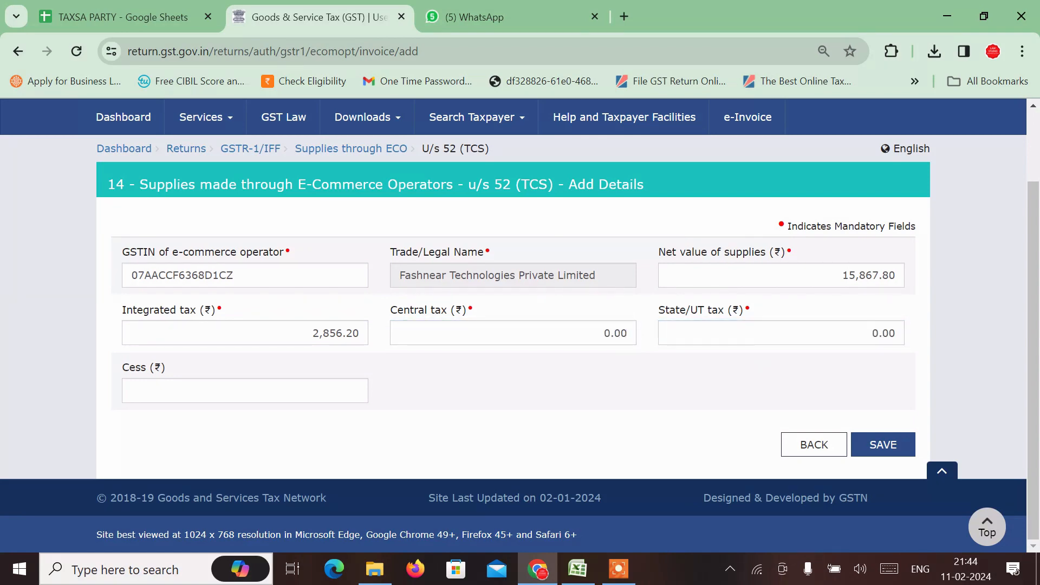
key("Return")
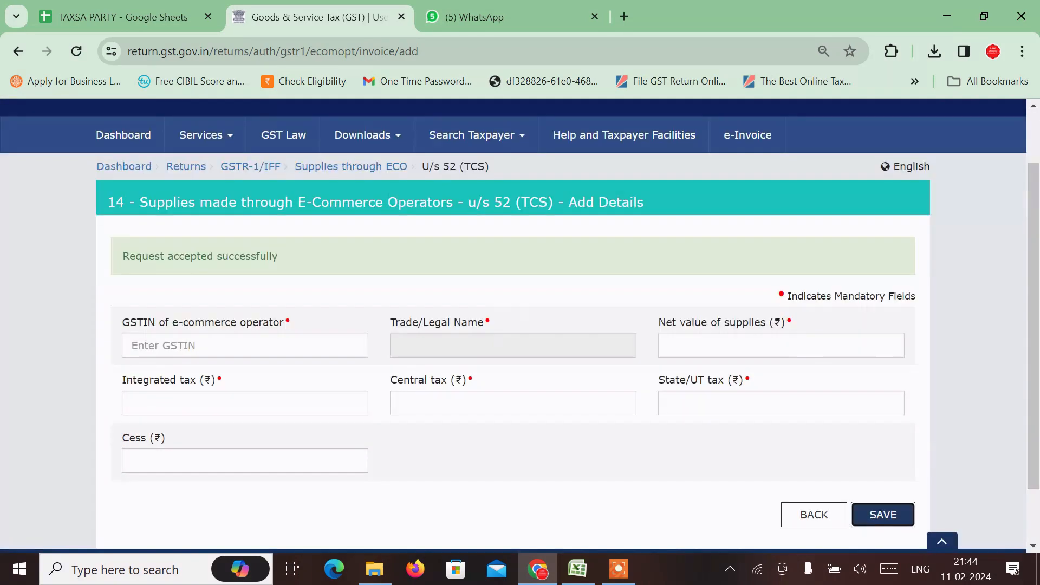
- Copy Flipkart Internet's GSTIN from the Book1 spreadsheet into the next record's e-commerce operator GSTIN field
key("alt+Tab")
key("Down")
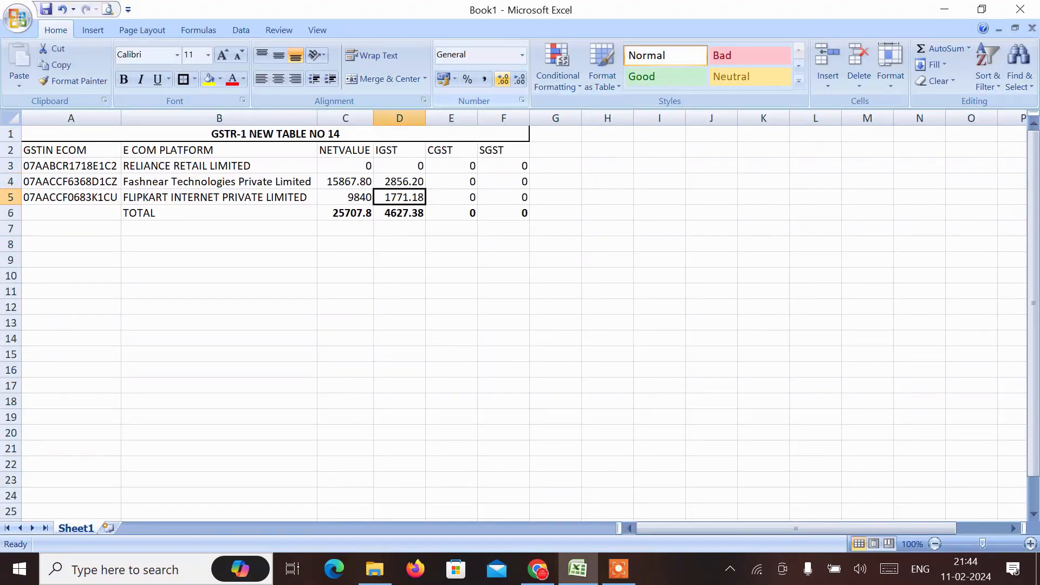
key("Left")
key("Left")
key("Left")
key("ctrl+c")
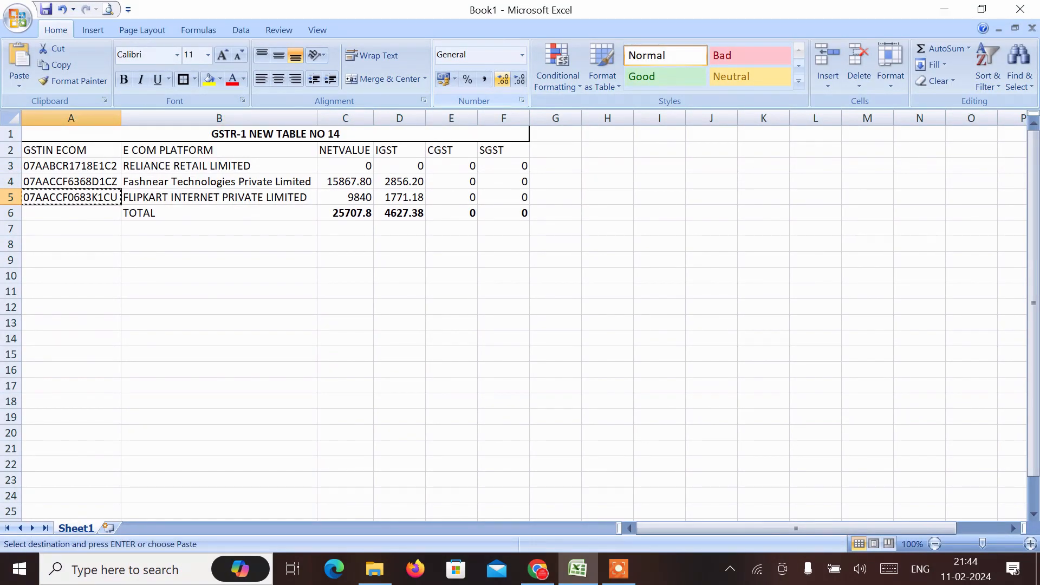
key("alt+Tab")
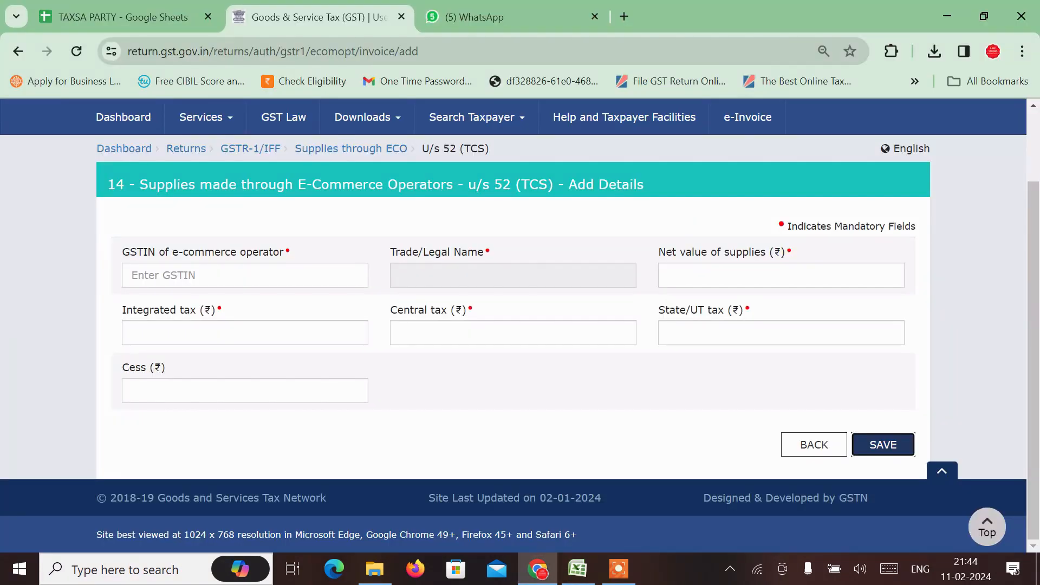
left_click(245, 275)
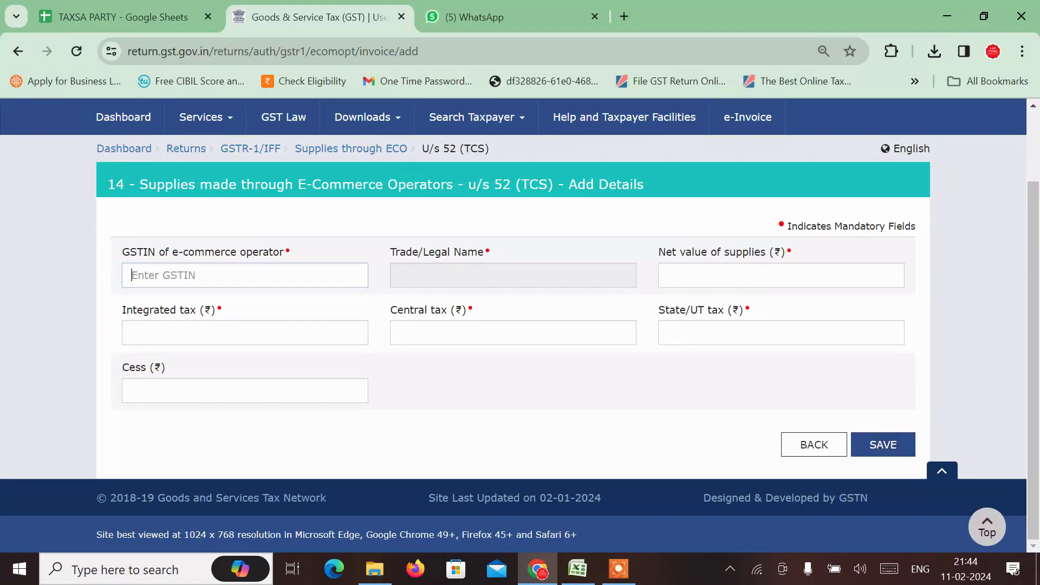
key("ctrl+v")
key("alt+Tab")
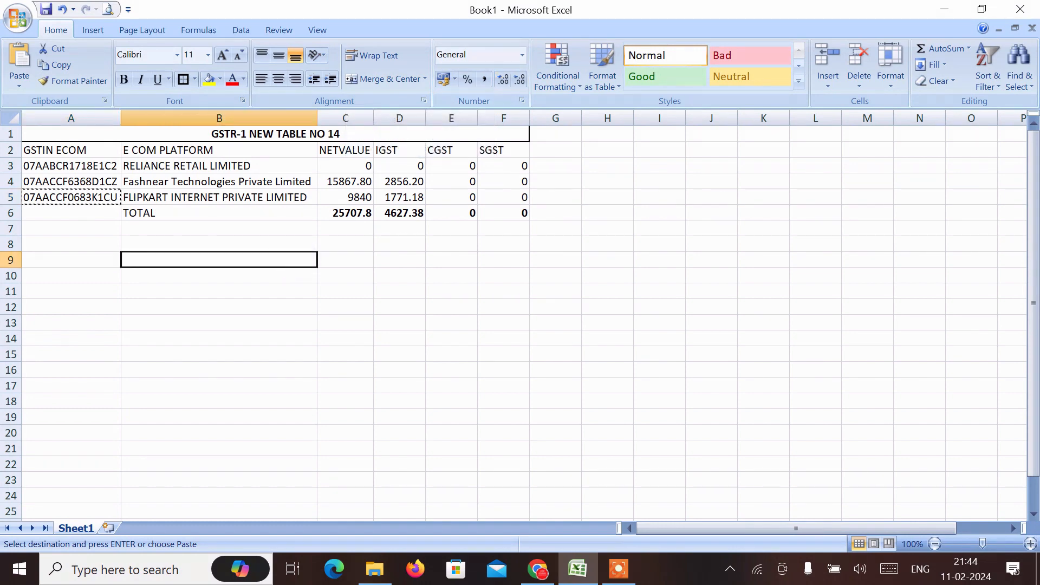
key("alt+Tab")
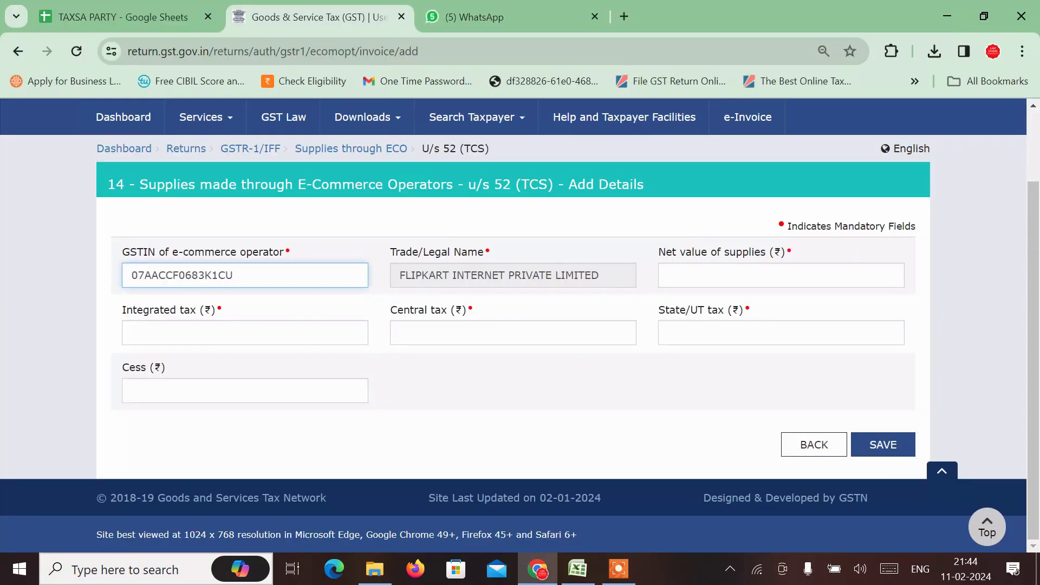
- Look up Flipkart Internet's net value in Book1 and enter 9840 as the record's net value of supplies
key("Tab")
key("alt+Tab")
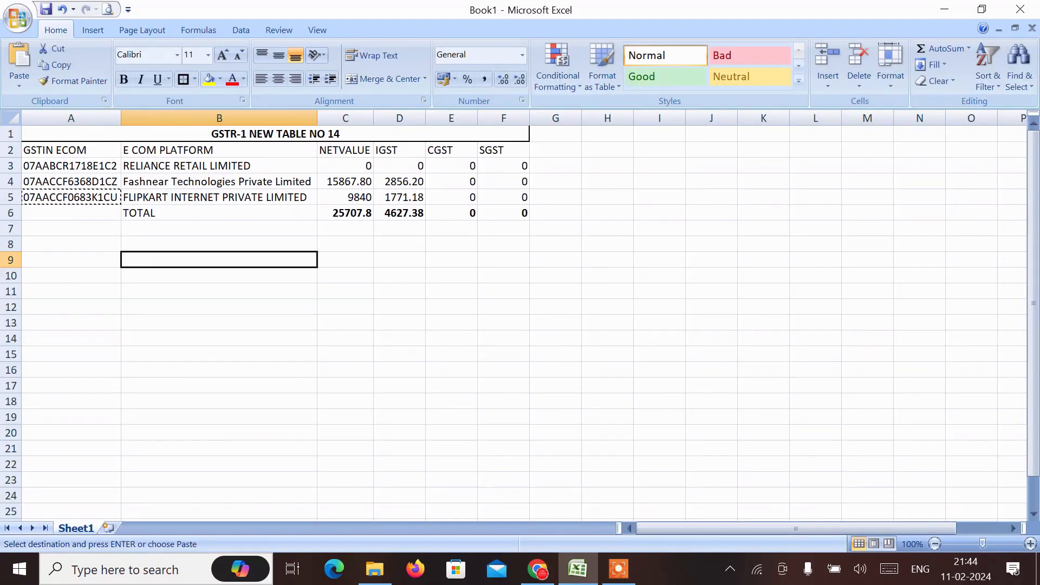
key("Up")
key("Up")
key("Up")
key("Up")
key("Right")
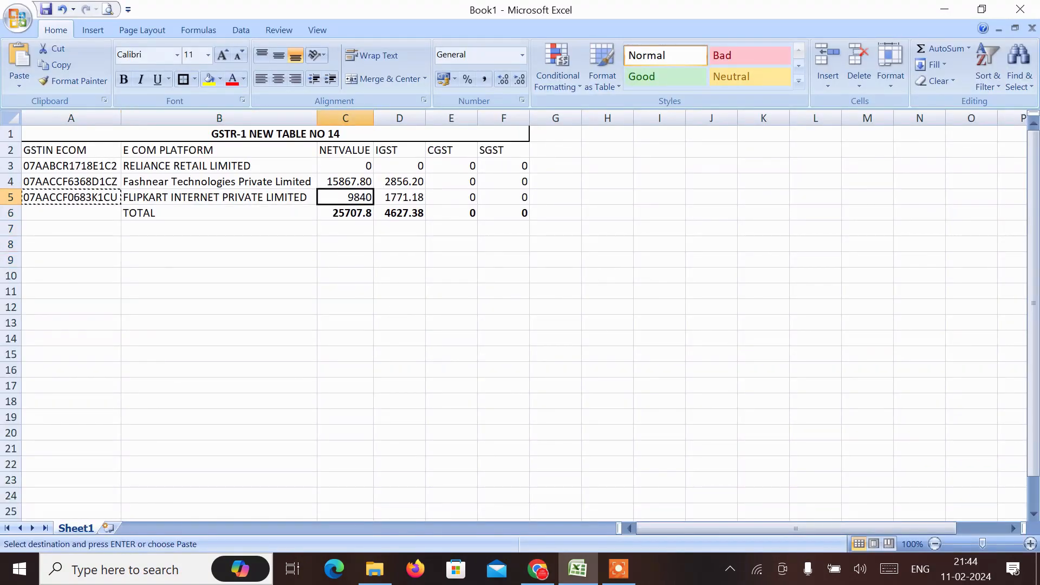
key("alt+Tab")
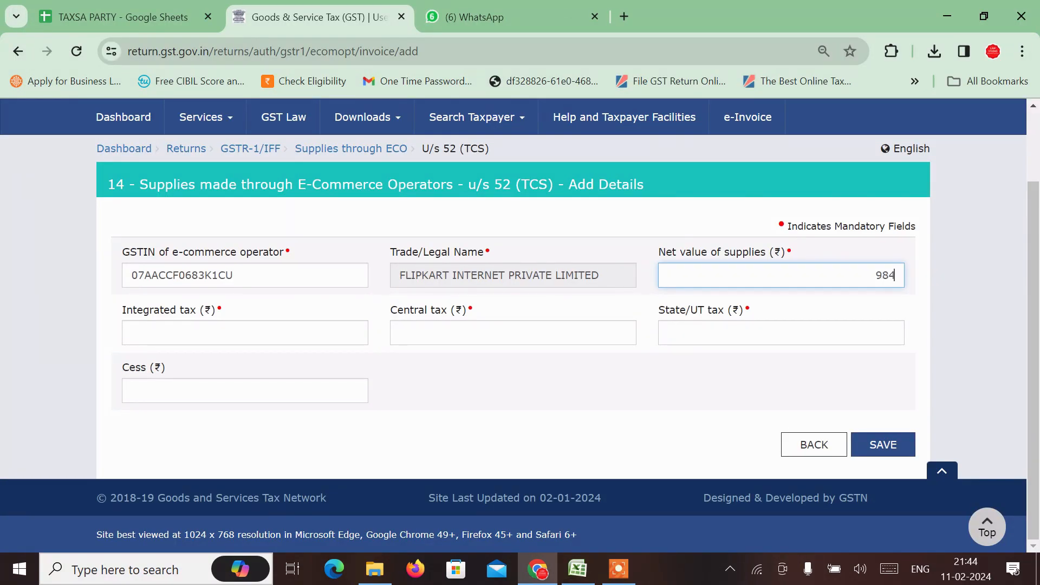
- Check Flipkart Internet's IGST amount in Book1 and enter 1,771.18 as the record's integrated tax
left_click(317, 331)
key("alt+Tab")
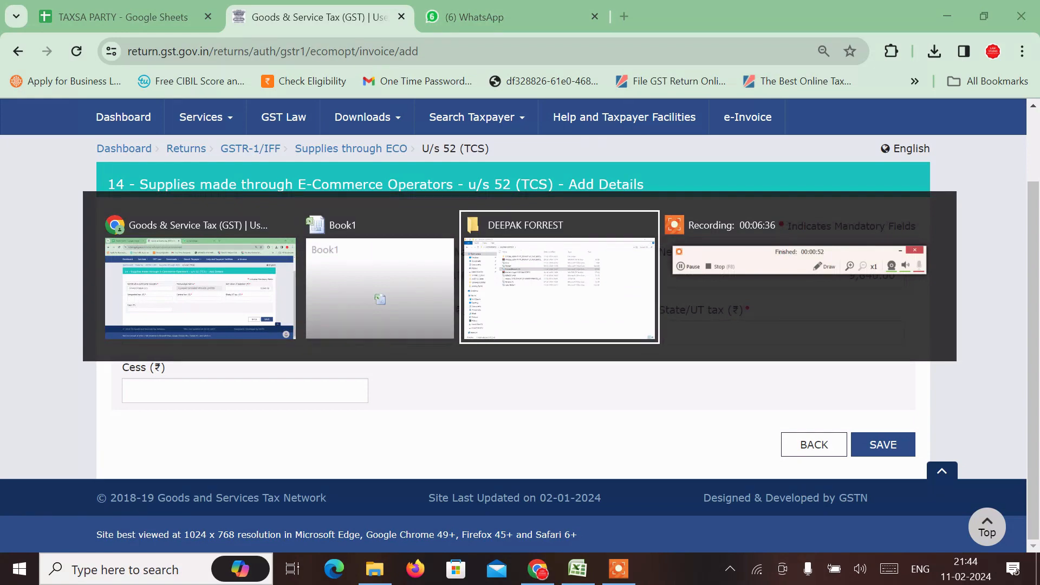
key("alt+shift+Tab")
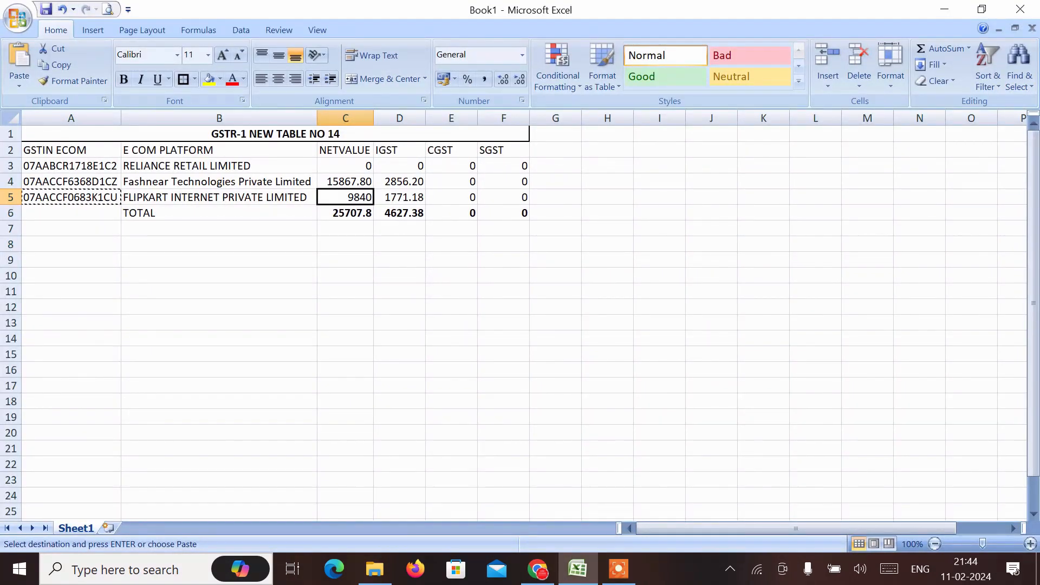
key("alt+Tab")
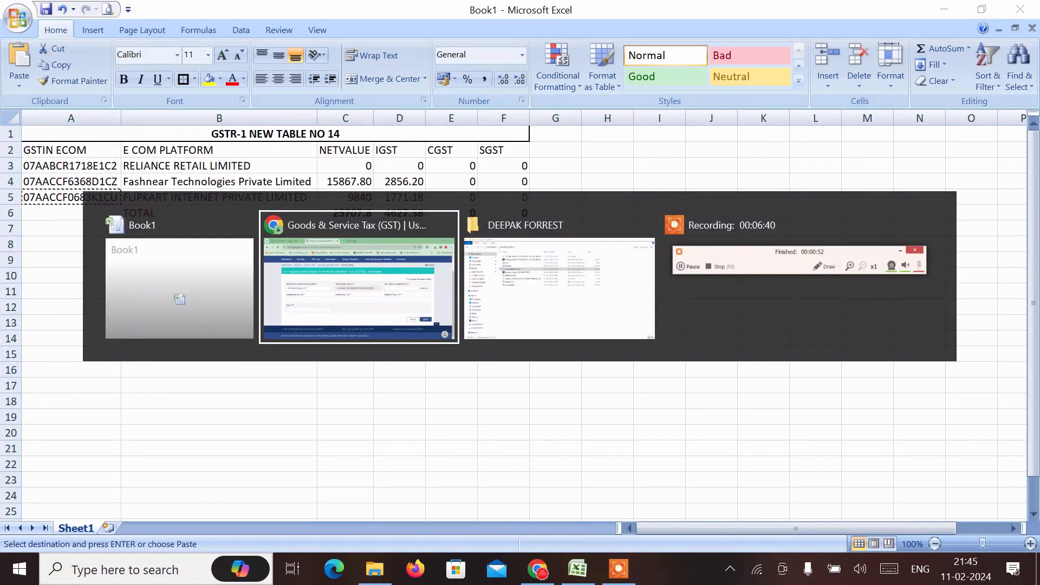
type("1")
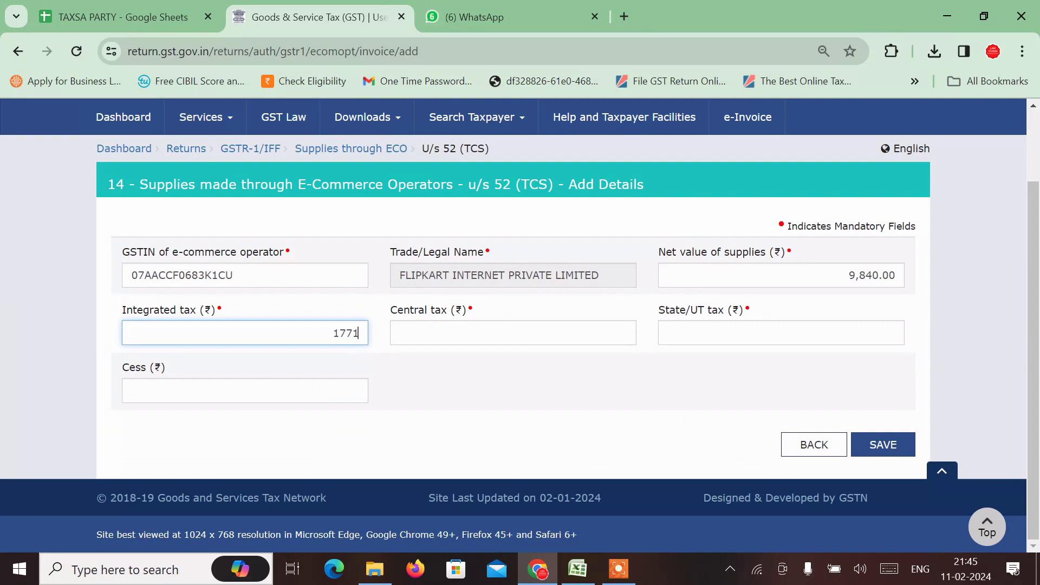
type(",771.18")
key("Tab")
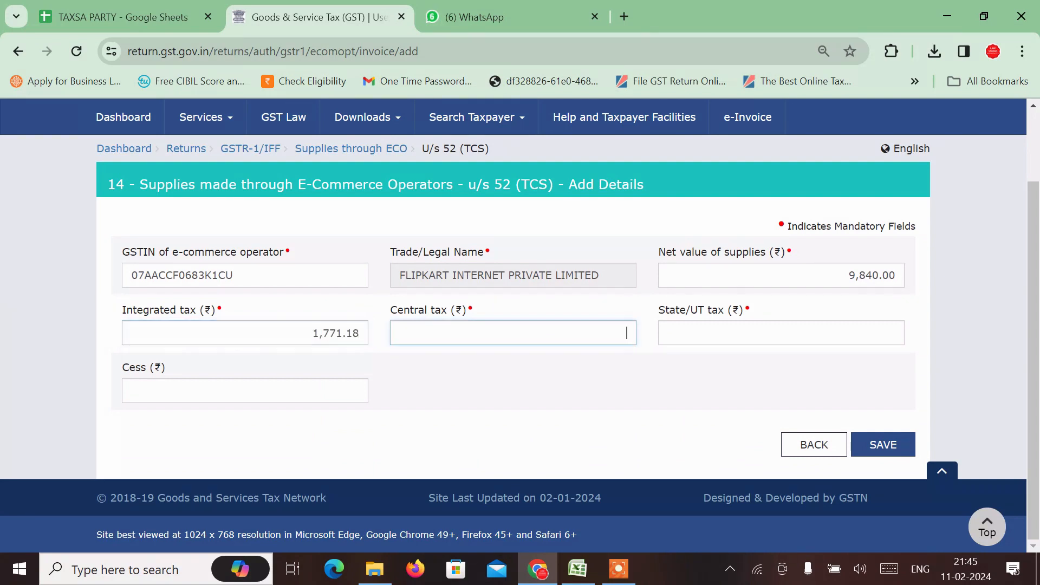
- Set Flipkart Internet's central tax and State/UT tax to 0 and save the record
type("0")
left_click(811, 331)
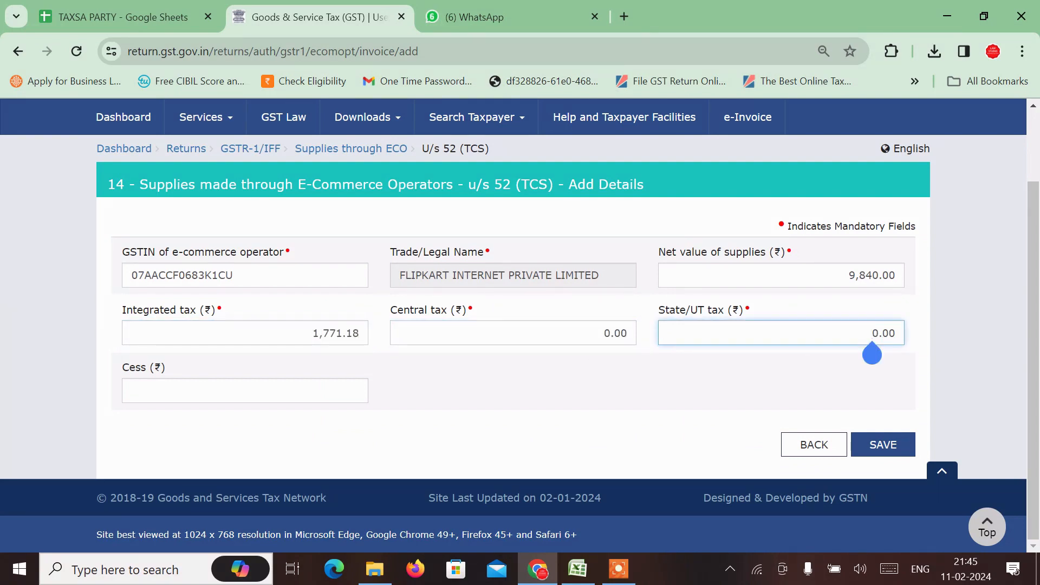
left_click(681, 390)
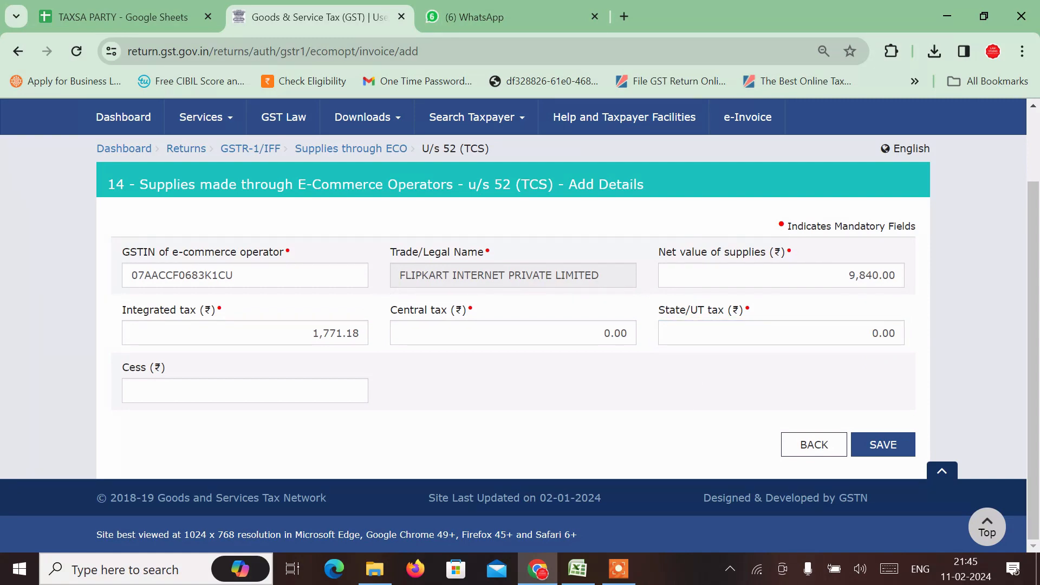
left_click(883, 445)
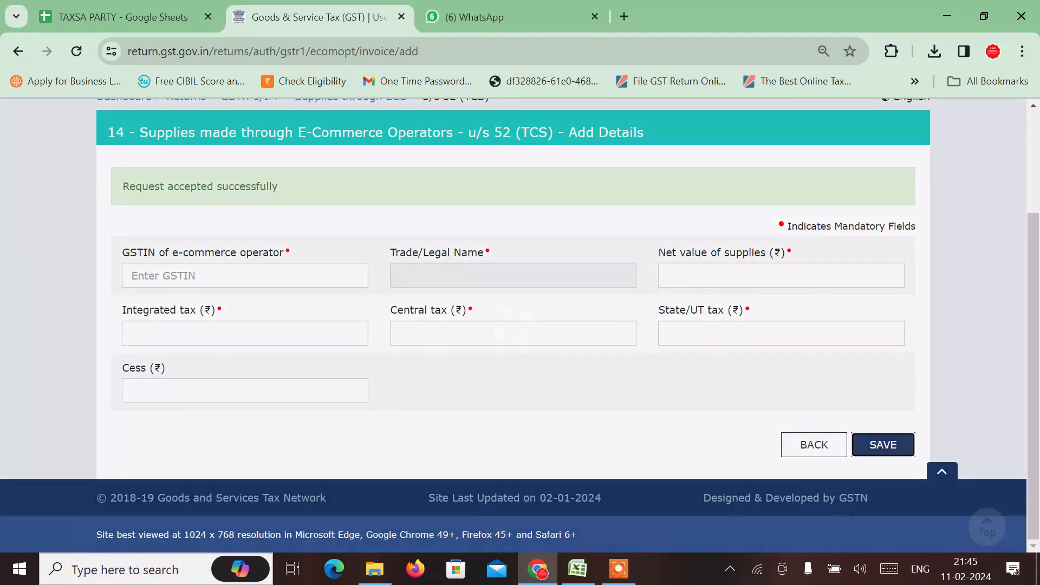
- Compare the saved e-commerce operator records with Book1, then return to the GSTR-1 record overview
key("alt+Tab")
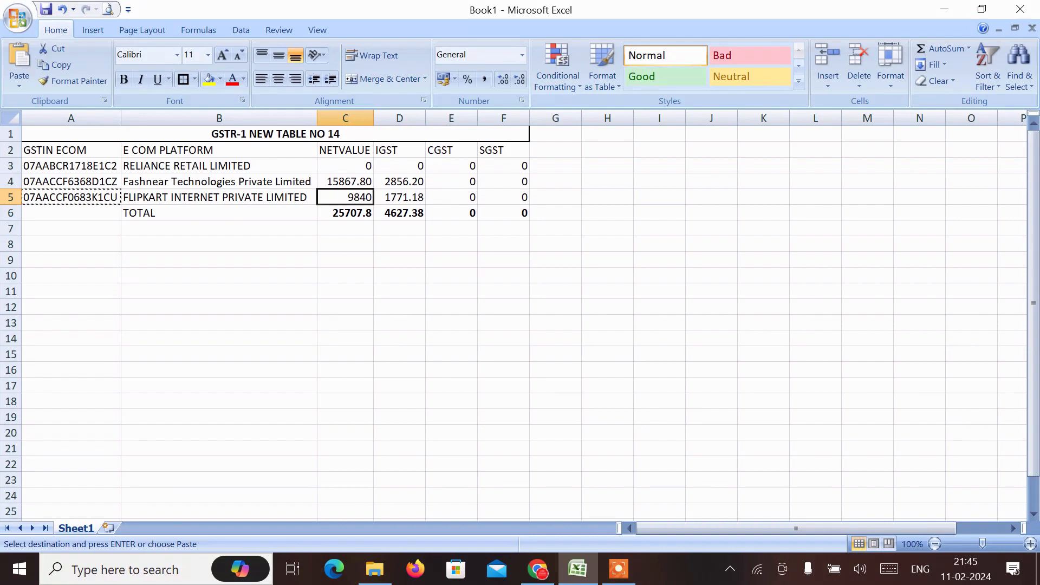
key("alt+Tab")
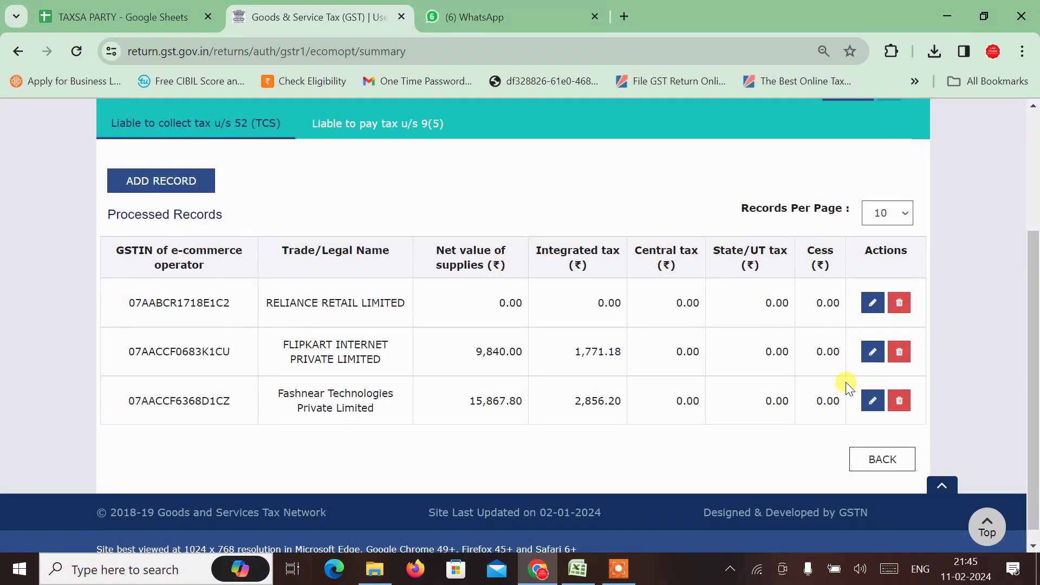
left_click(881, 459)
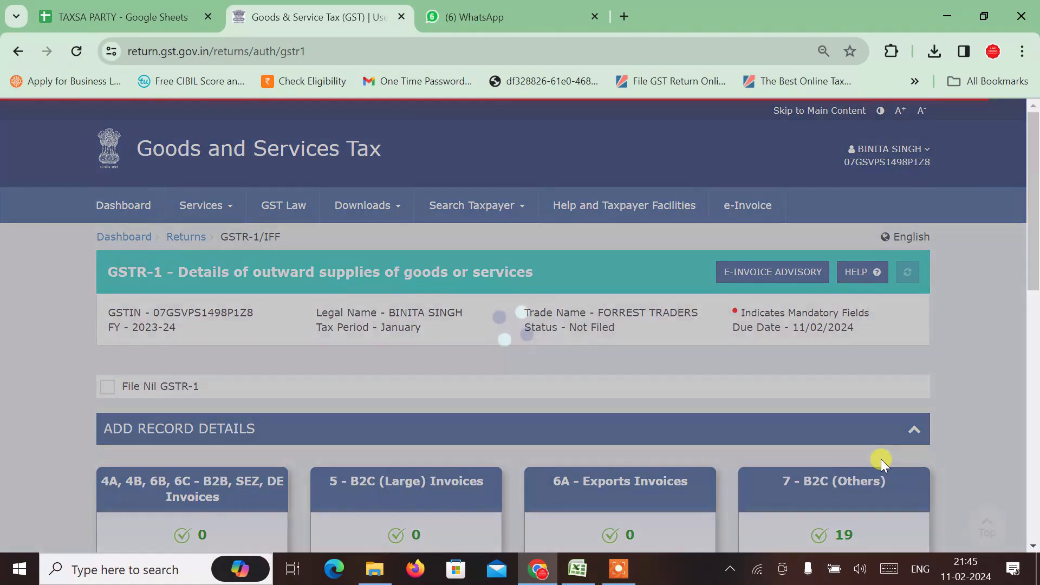
scroll(941, 497, "up", 4)
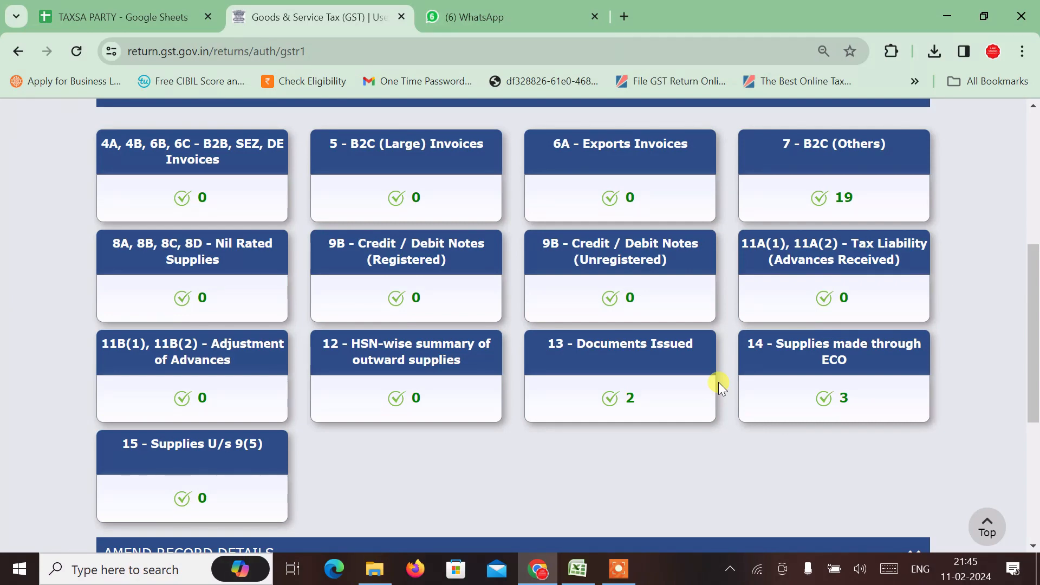
- Generate the January GSTR-1 summary and proceed to the consolidated summary for filing
scroll(718, 382, "down", 5)
scroll(520, 325, "down", 1)
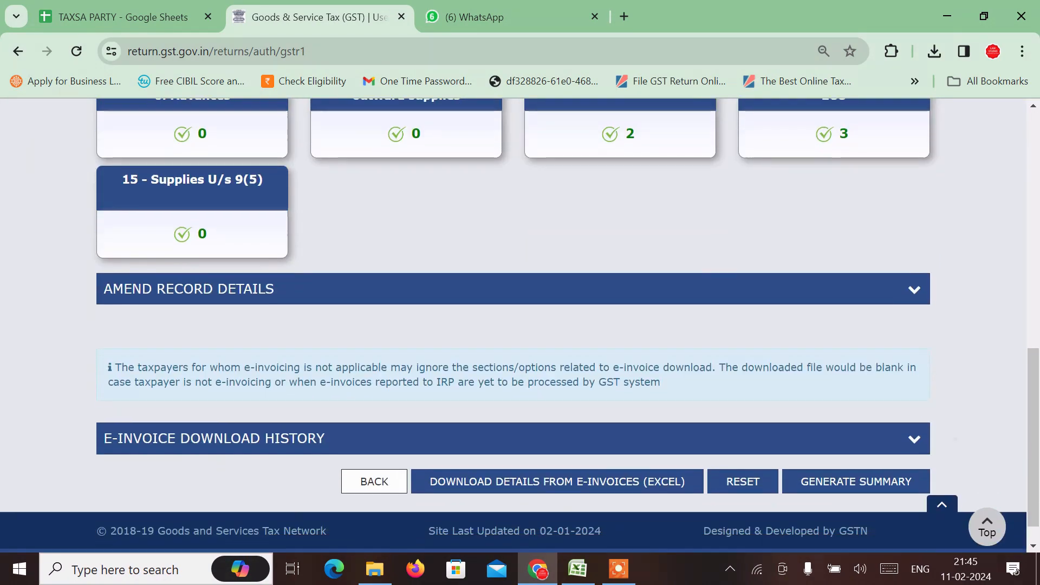
left_click(856, 449)
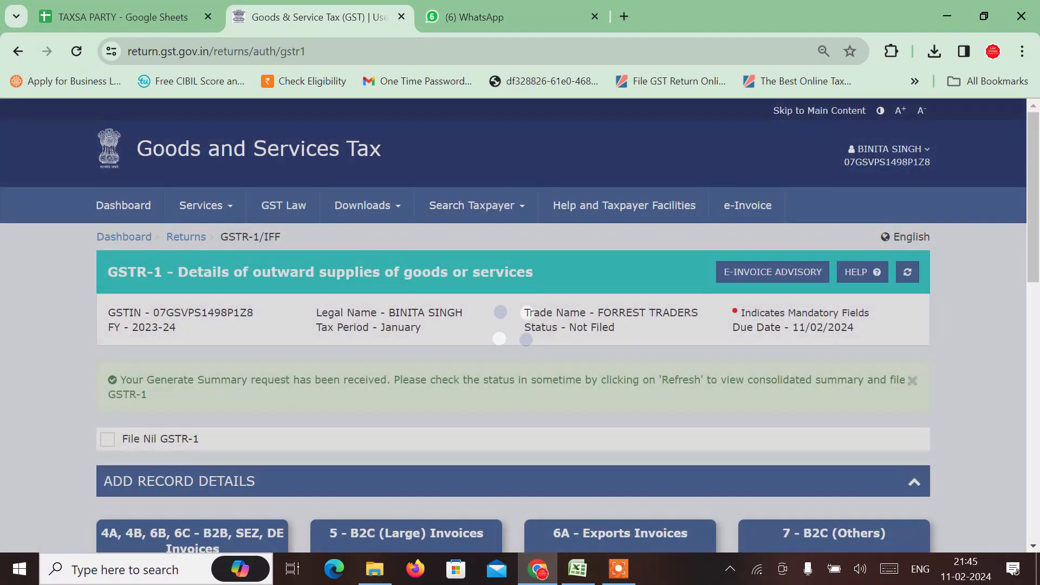
scroll(520, 325, "down", 10)
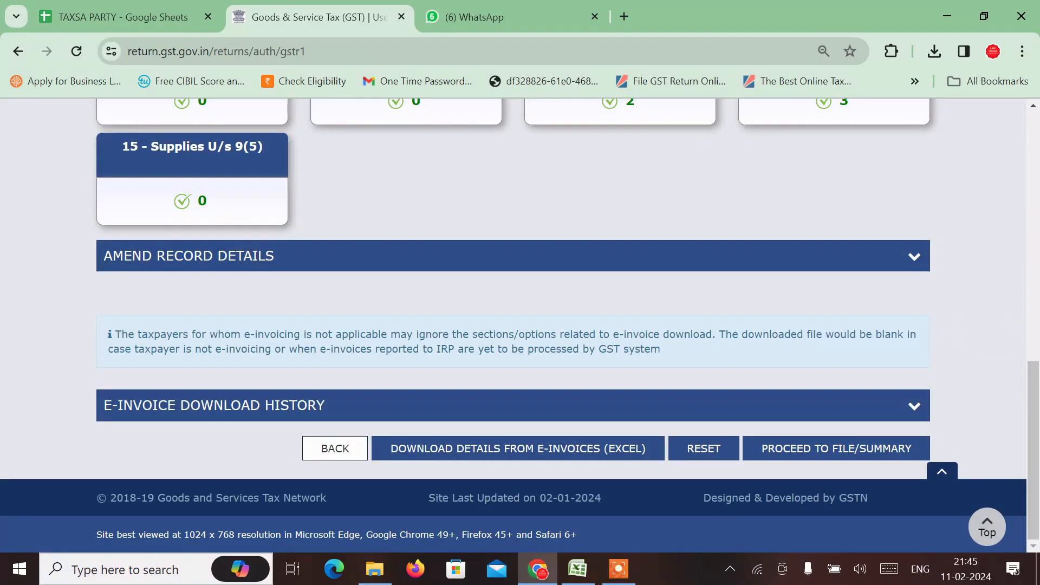
left_click(837, 448)
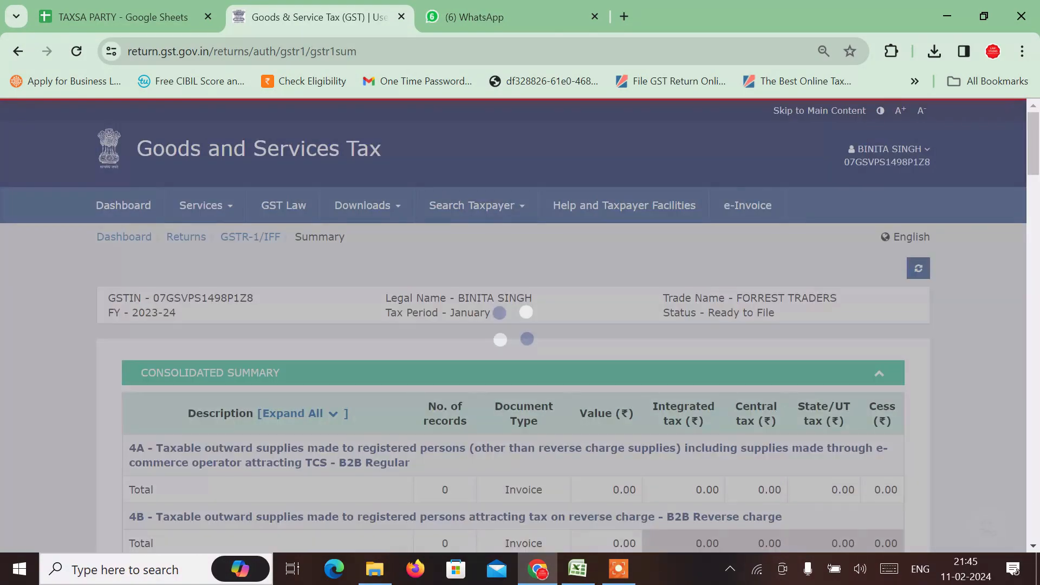
- Review the consolidated summary, examining table 14's e-commerce operator totals against the total liability
scroll(520, 325, "down", 10)
scroll(520, 325, "down", 10)
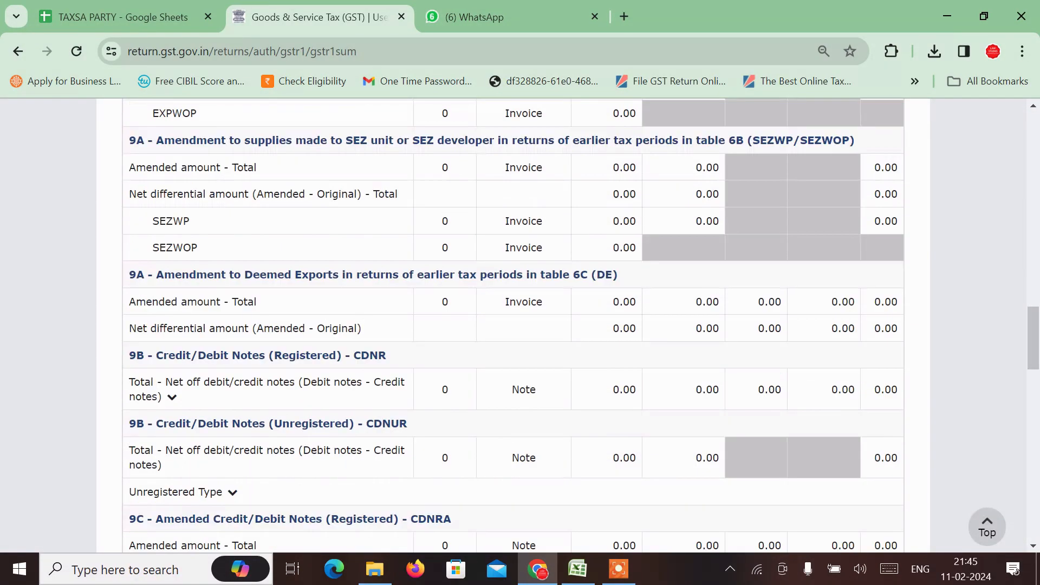
scroll(520, 325, "down", 15)
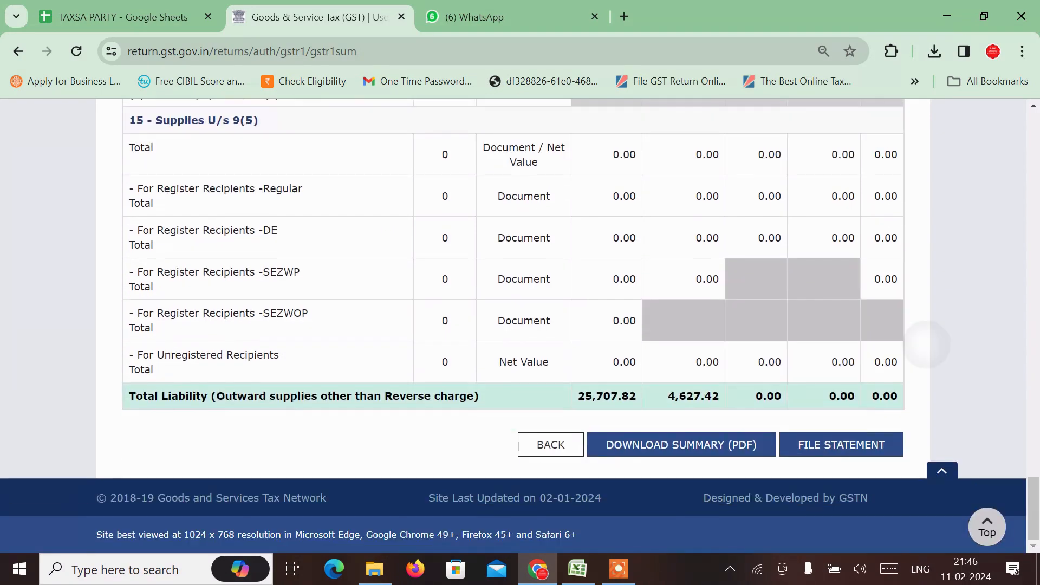
scroll(520, 325, "up", 3)
scroll(520, 325, "down", 1)
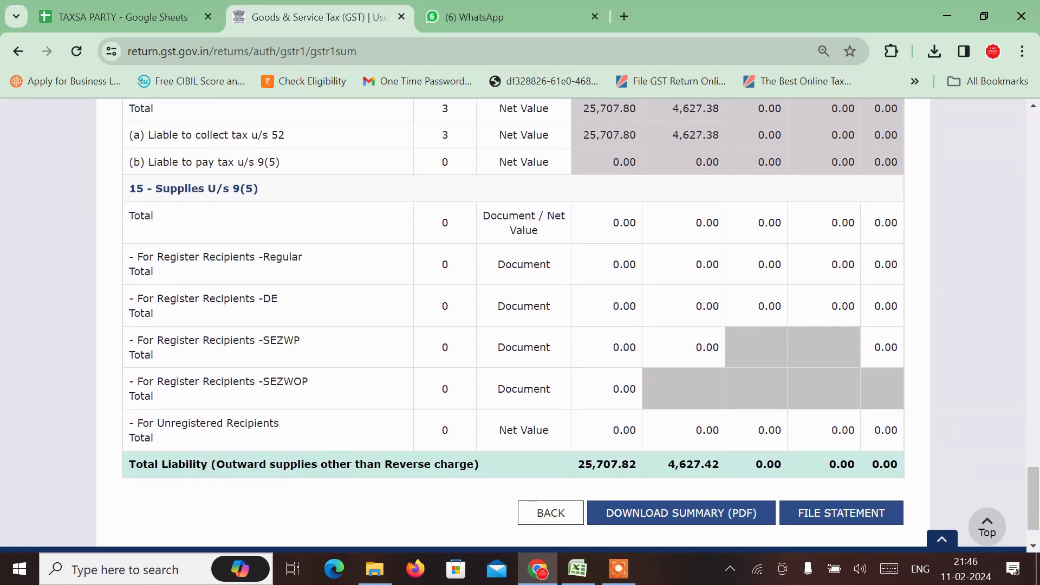
scroll(520, 325, "up", 1)
scroll(520, 325, "up", 1)
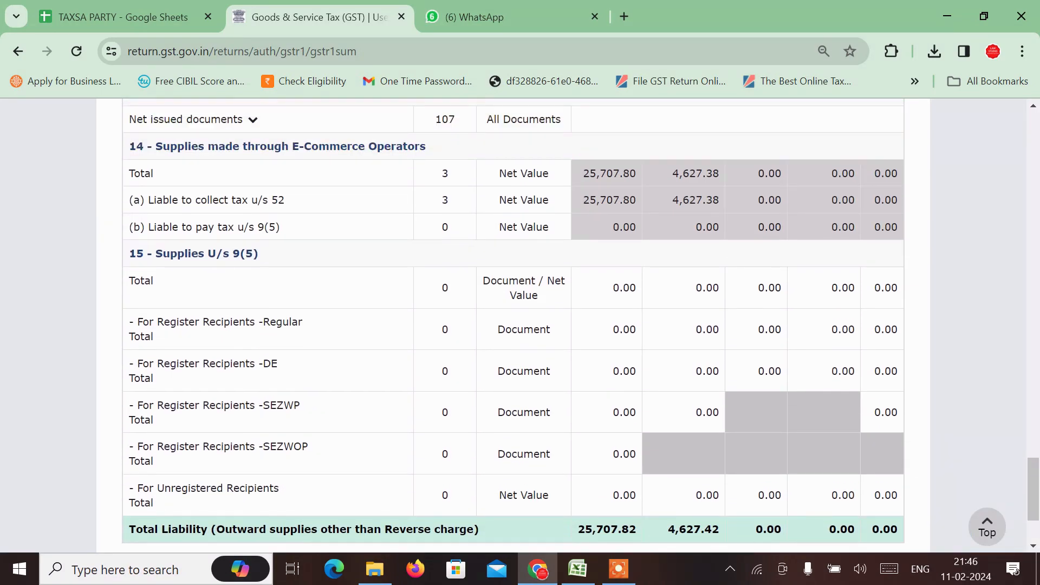
scroll(520, 325, "up", 1)
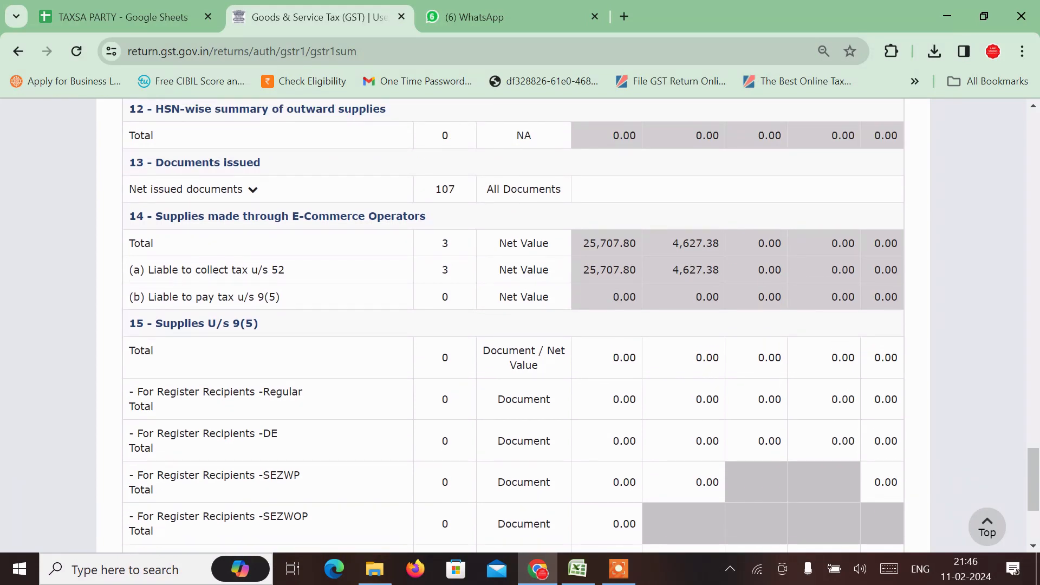
scroll(520, 325, "down", 3)
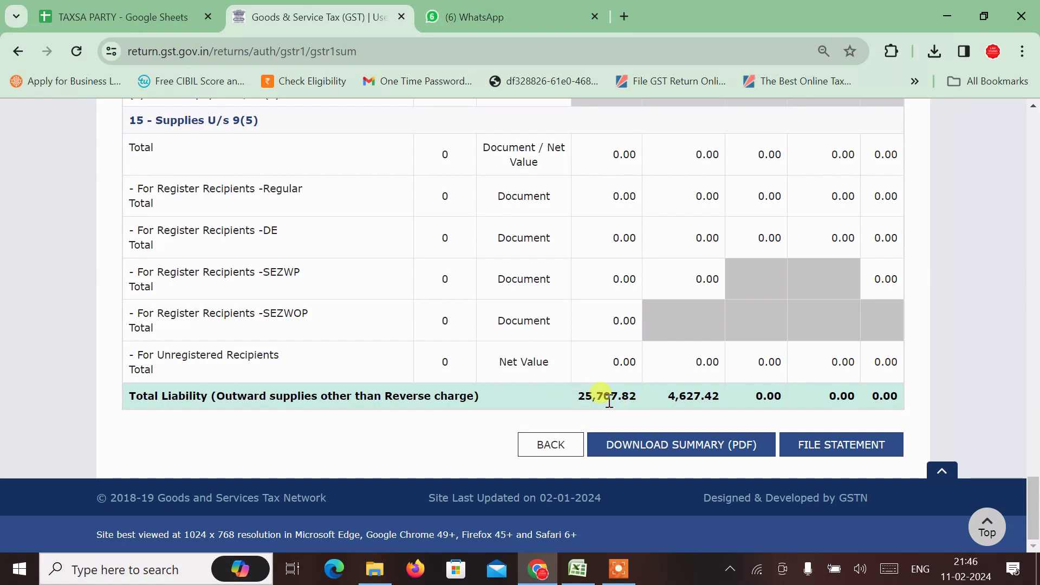
- Proceed to file the statement, accept the declaration, choose the authorised signatory and request filing with EVC
left_click(850, 446)
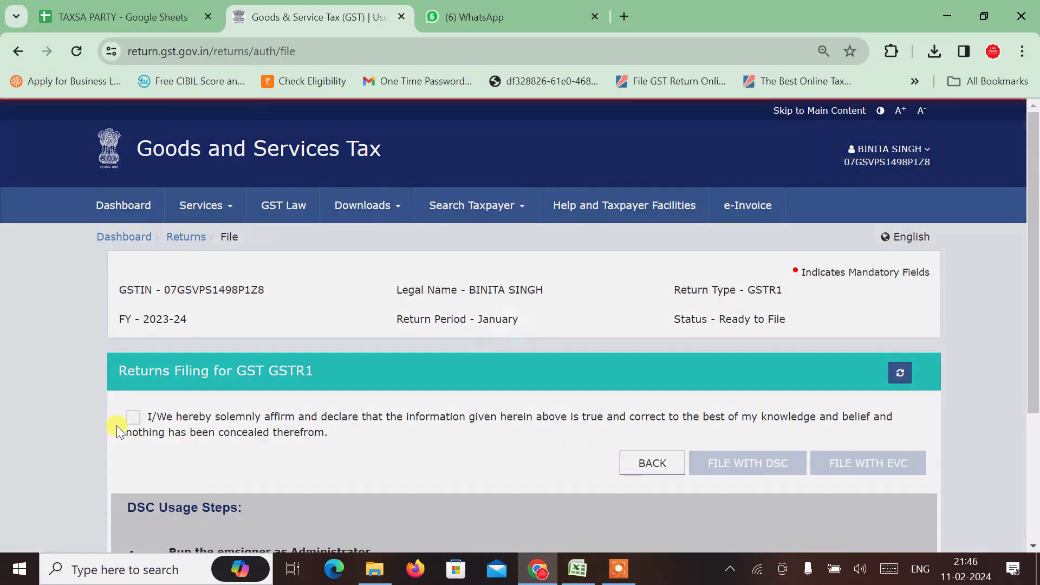
left_click(136, 416)
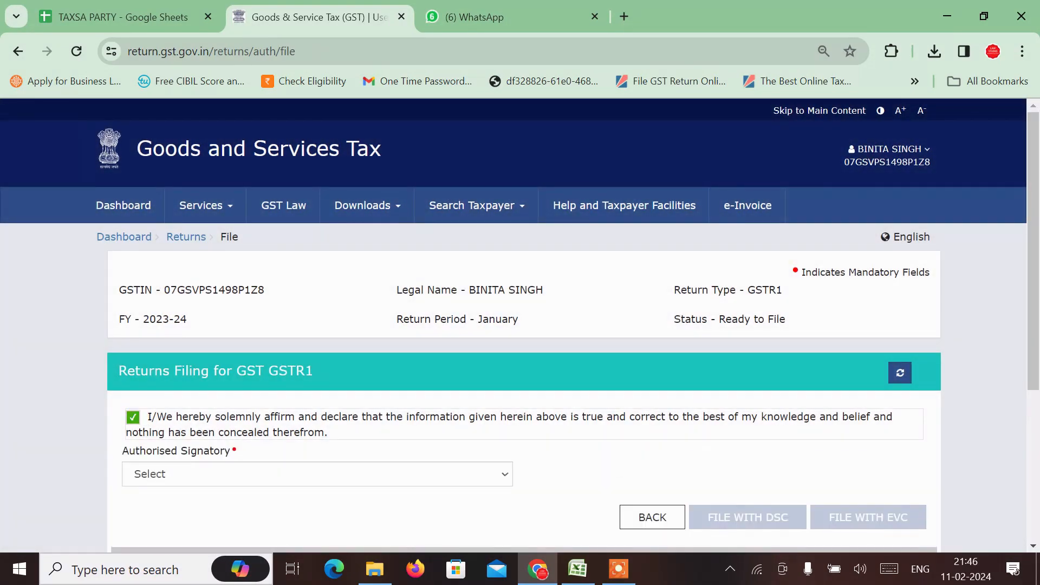
left_click(318, 474)
left_click(169, 525)
scroll(520, 325, "down", 2)
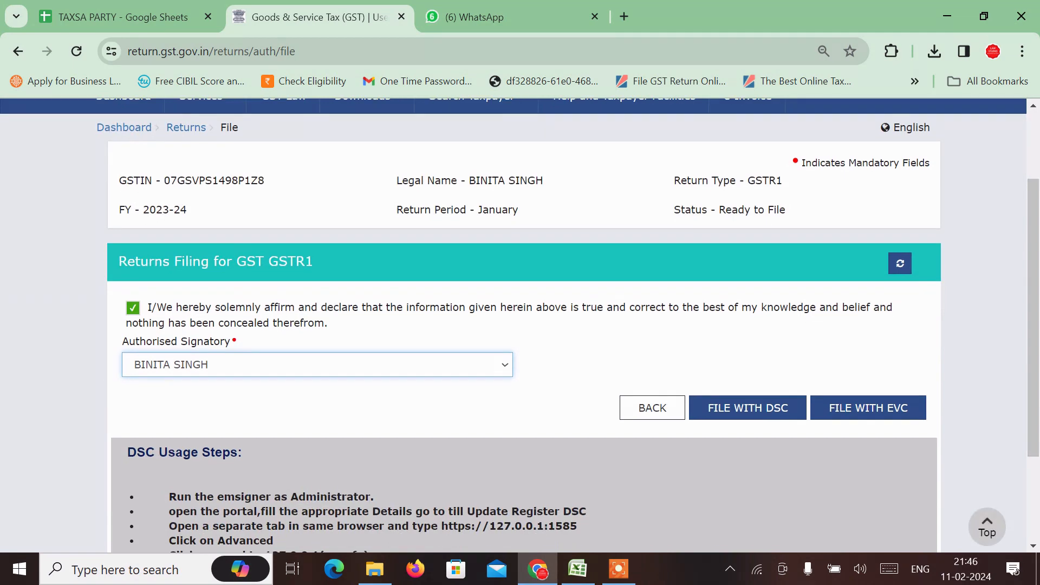
left_click(867, 411)
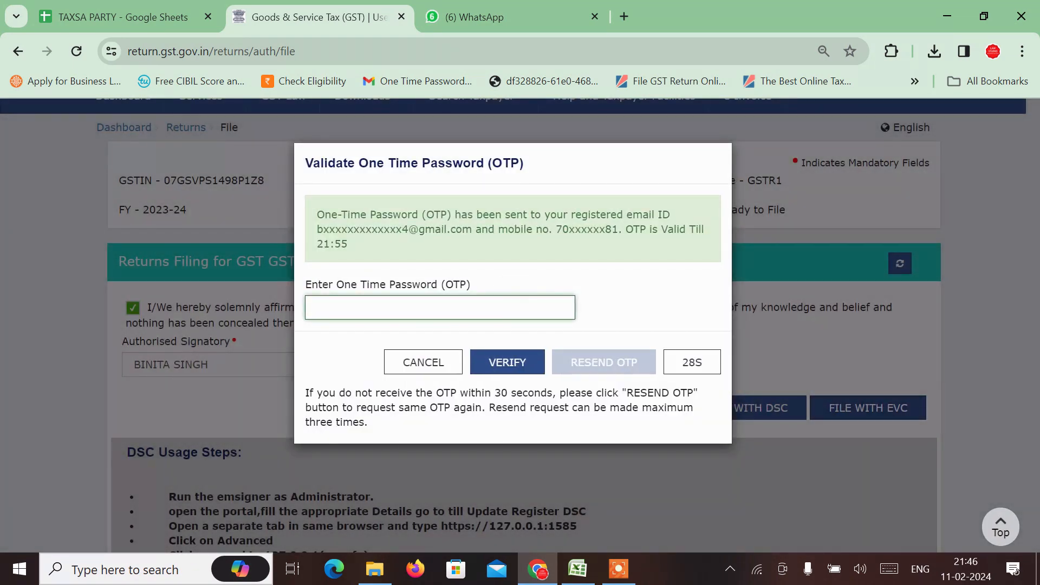
- Enter the one-time password and verify it to file GSTR-1, then check the filing confirmation
type("••••••")
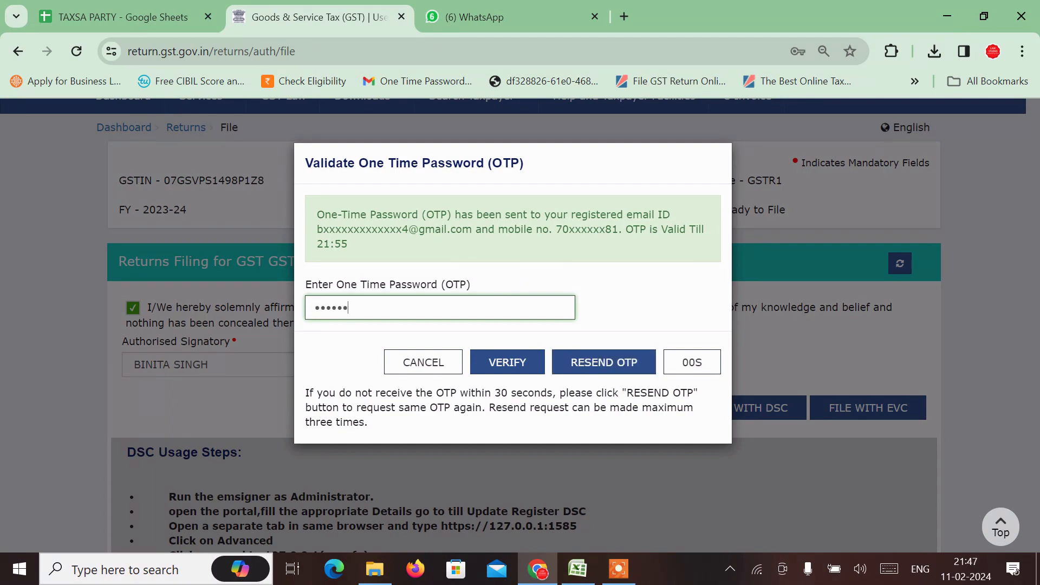
left_click(507, 362)
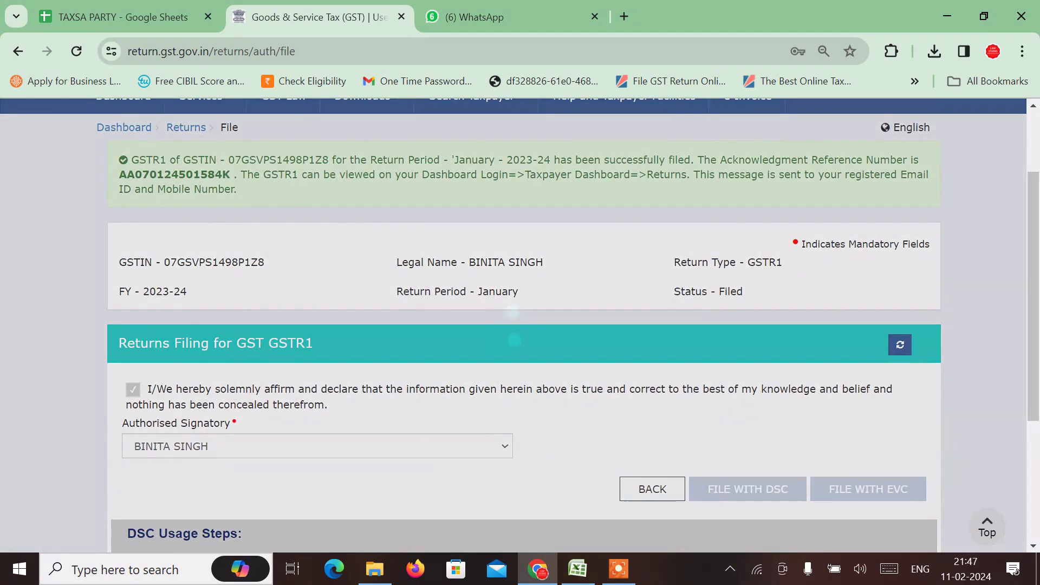
scroll(514, 325, "up", 2)
scroll(513, 325, "down", 4)
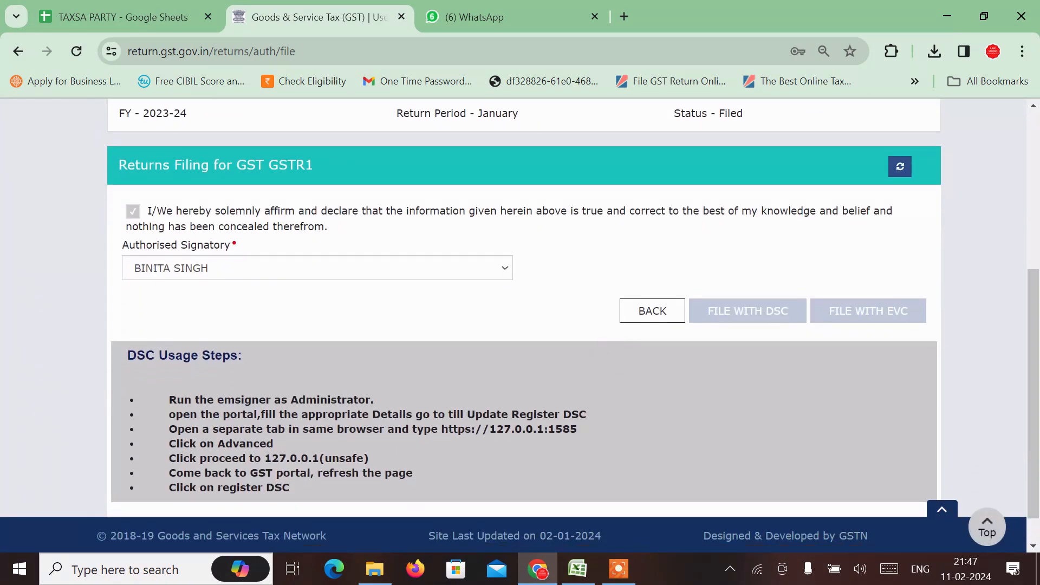